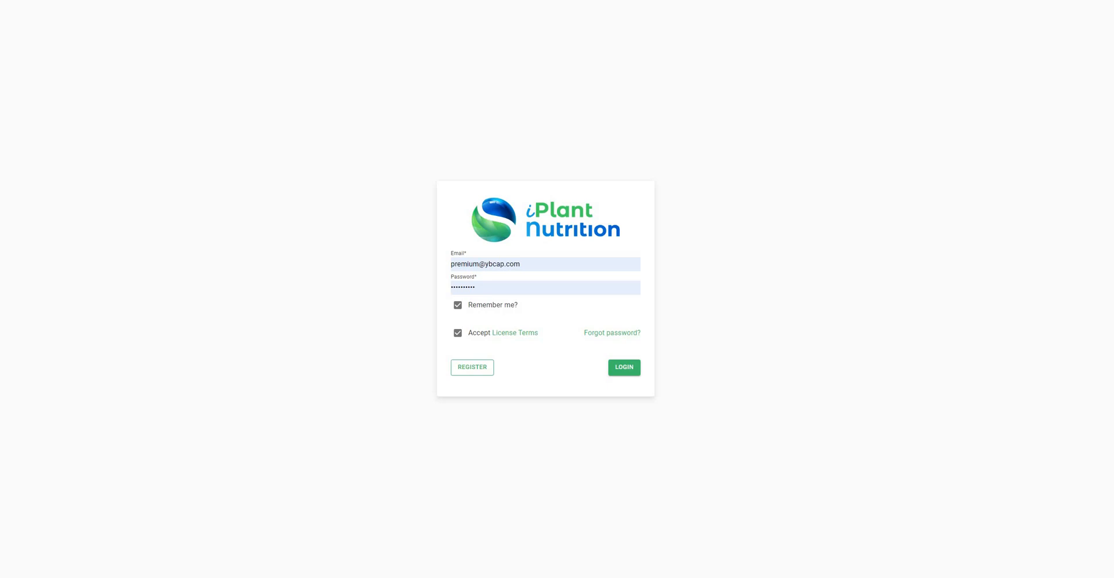
- Log in and open the My Farms map page
left_click(624, 368)
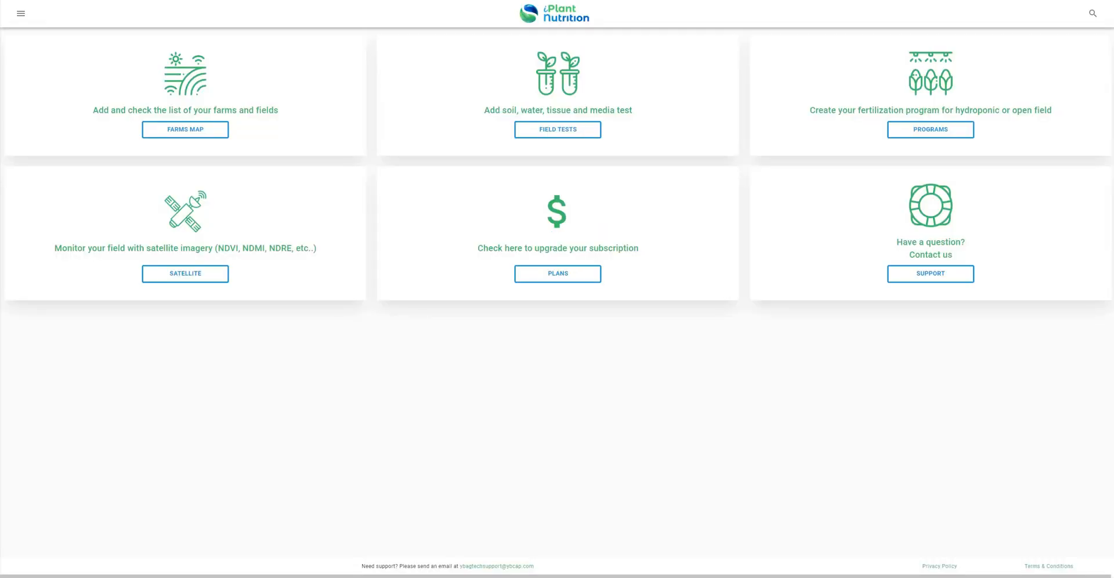
left_click(186, 129)
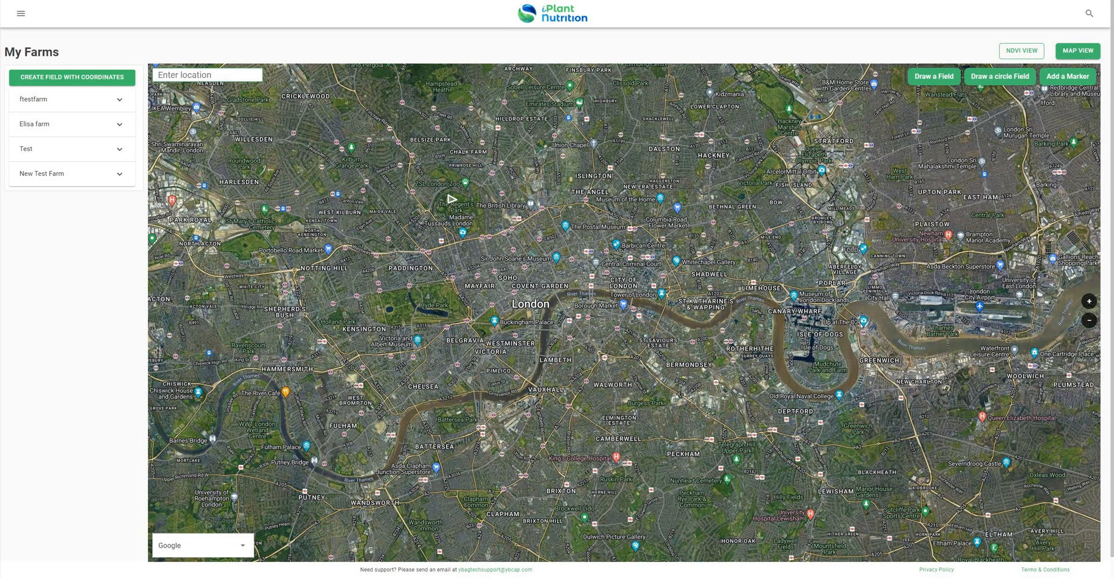
- Go to postcode CB23 3PX and pan the map onto the target field near Caxton
type("cb23")
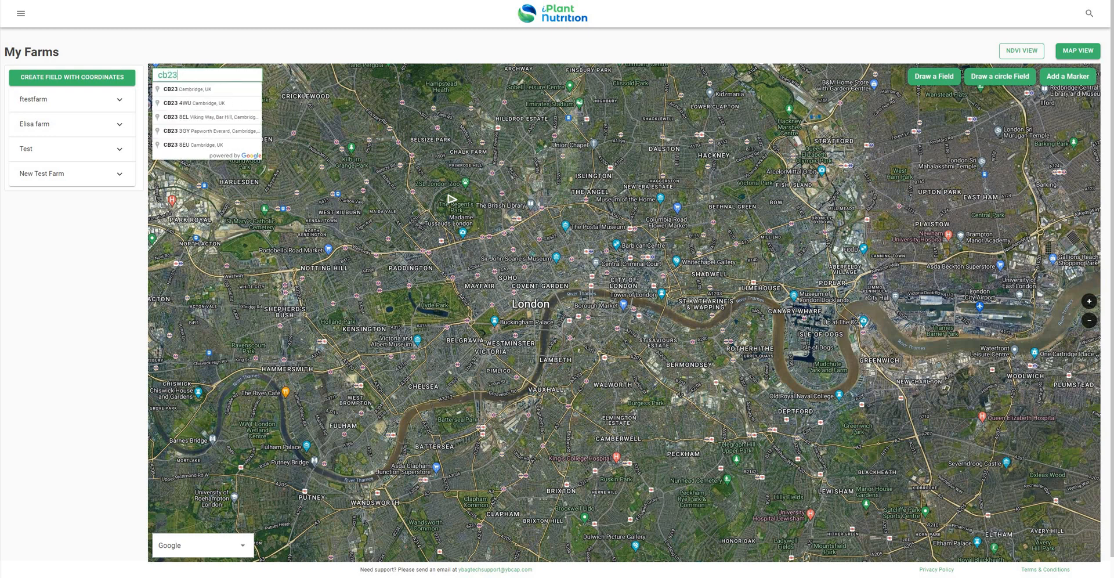
type("3px")
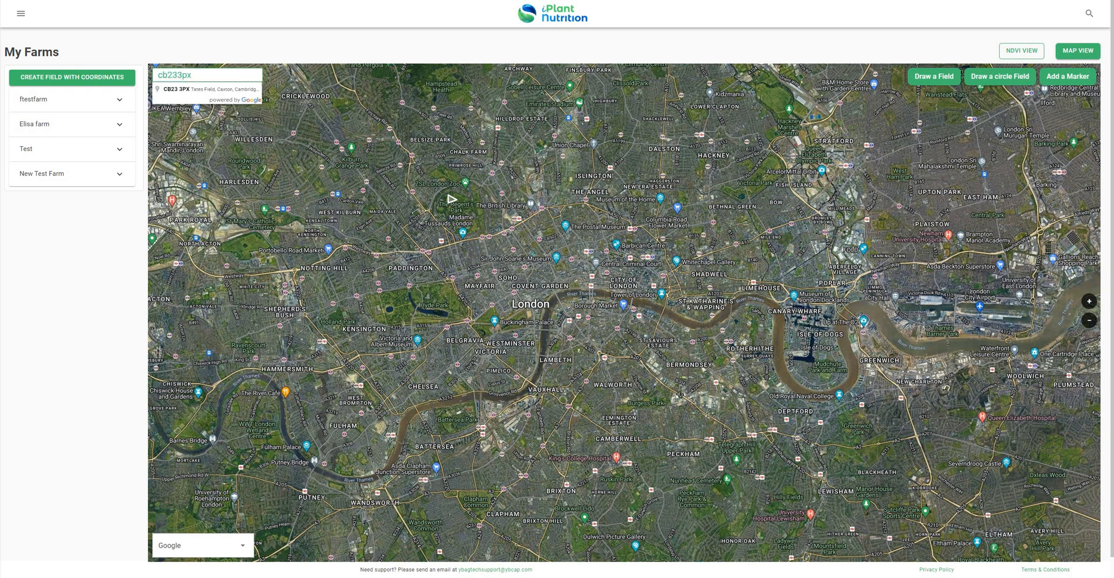
key("Return")
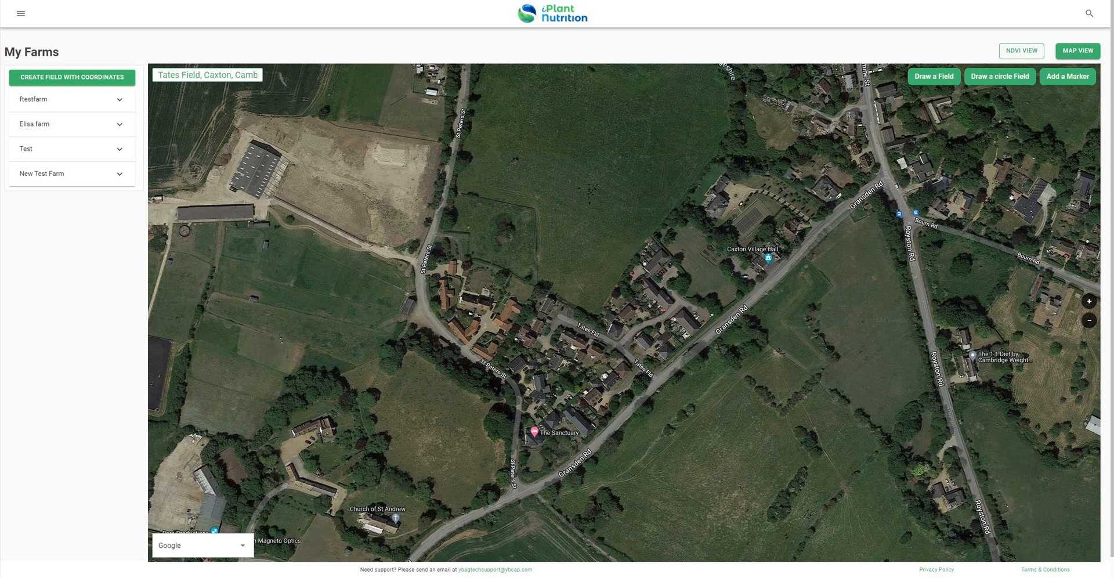
scroll(600, 273, "down", 1)
left_click_drag(562, 333, 659, 229)
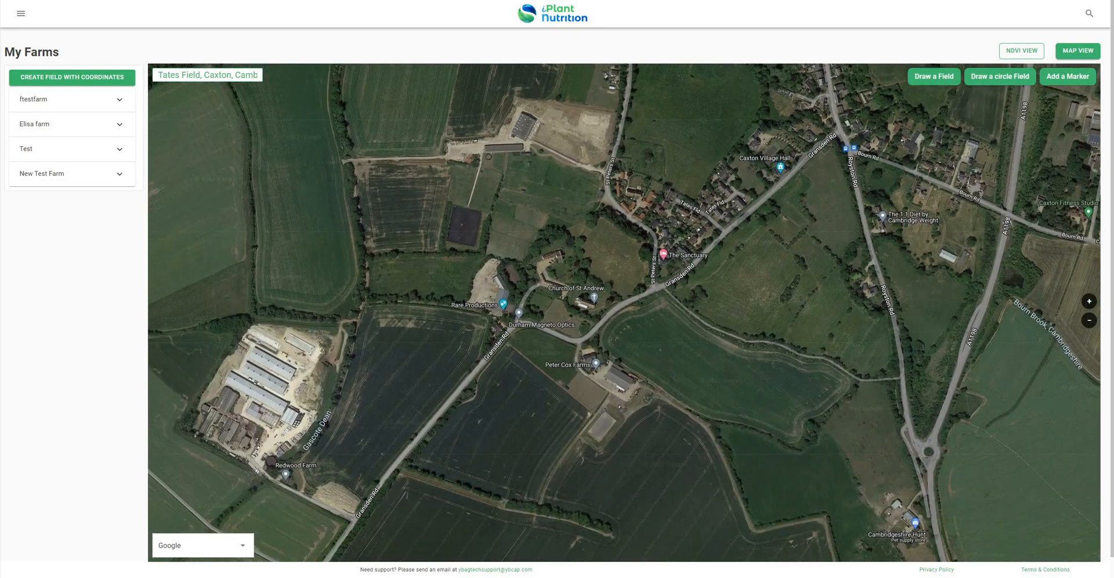
scroll(659, 229, "down", 1)
left_click_drag(386, 210, 576, 315)
scroll(520, 282, "up", 1)
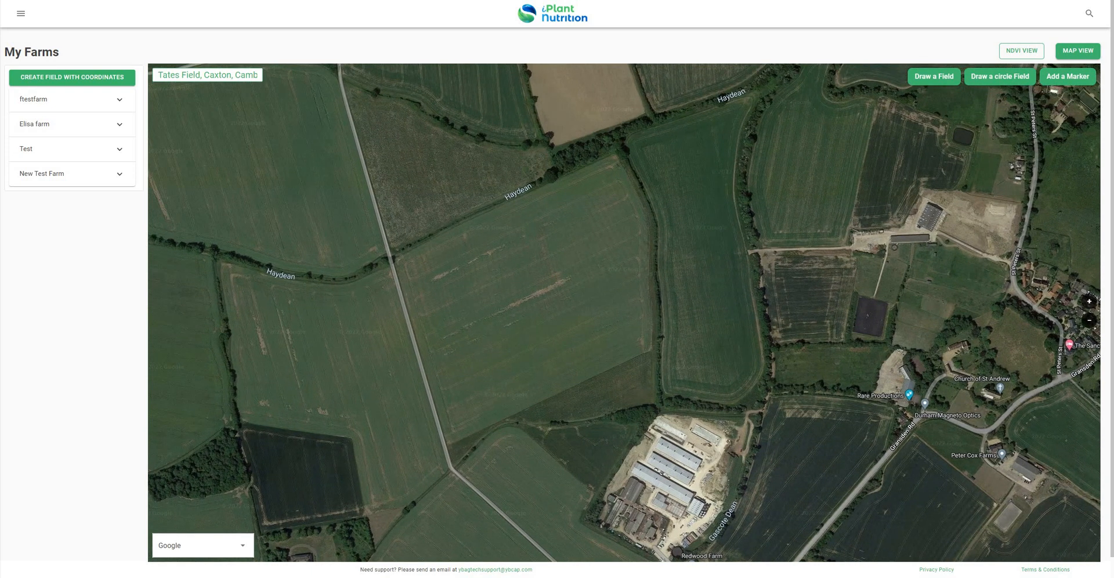
- Draw a four-corner field boundary and close it, giving a 31.51 ac field
left_click(931, 81)
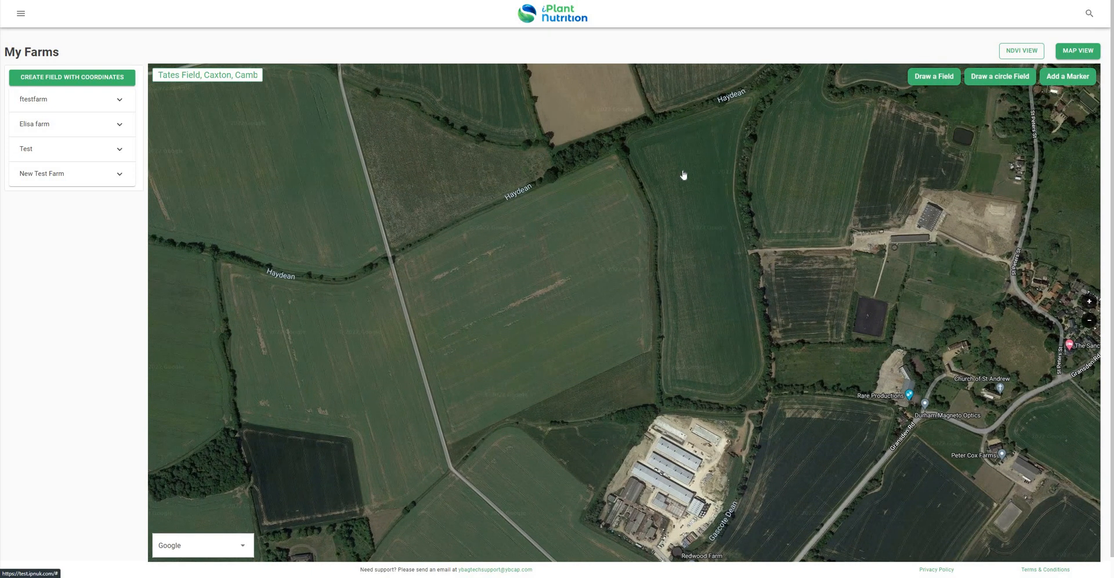
left_click(399, 256)
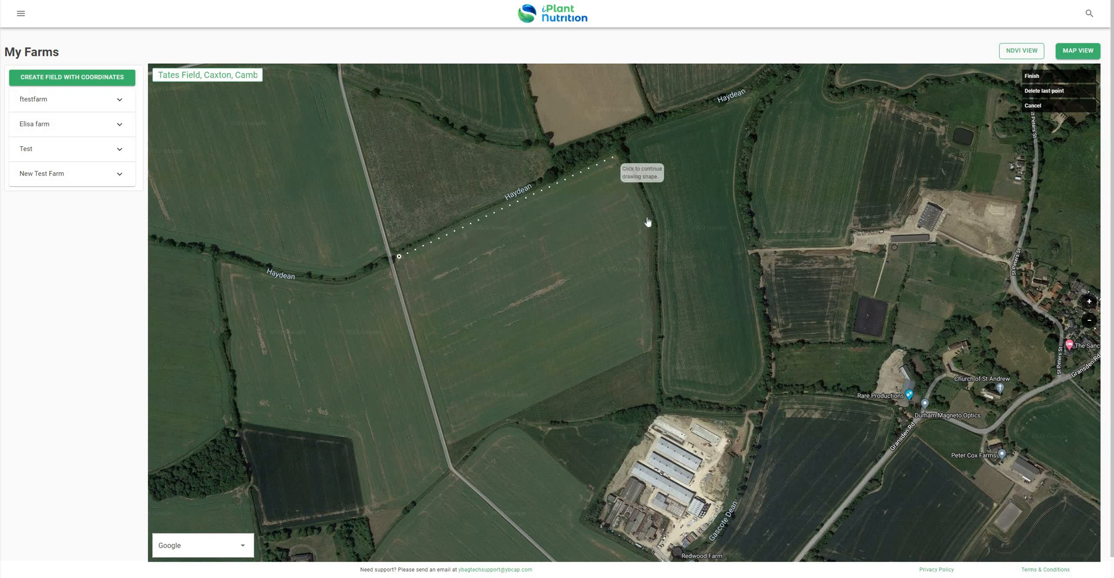
left_click(614, 157)
left_click(649, 348)
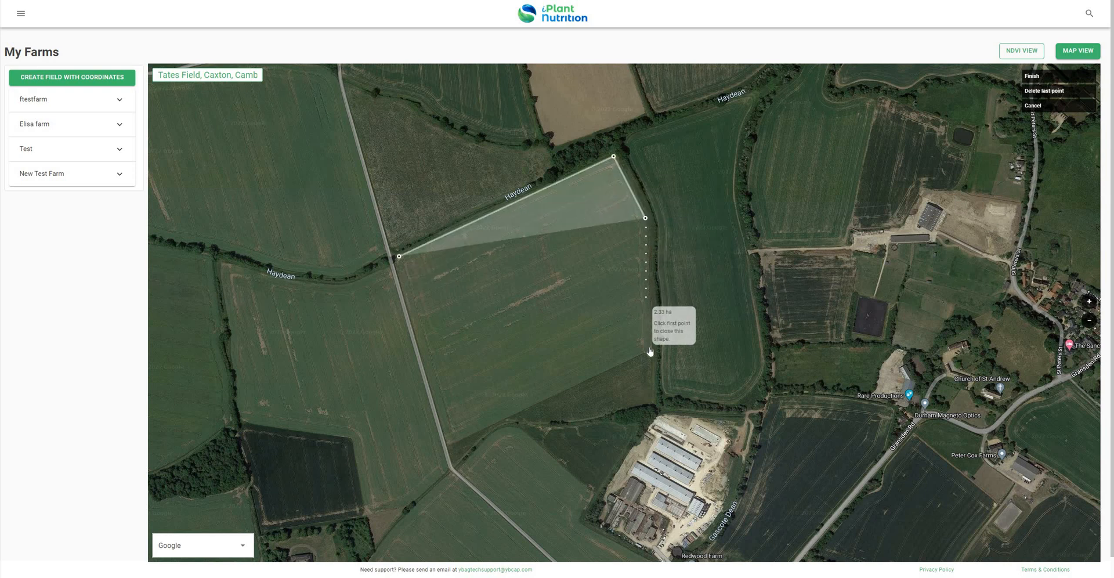
left_click(450, 440)
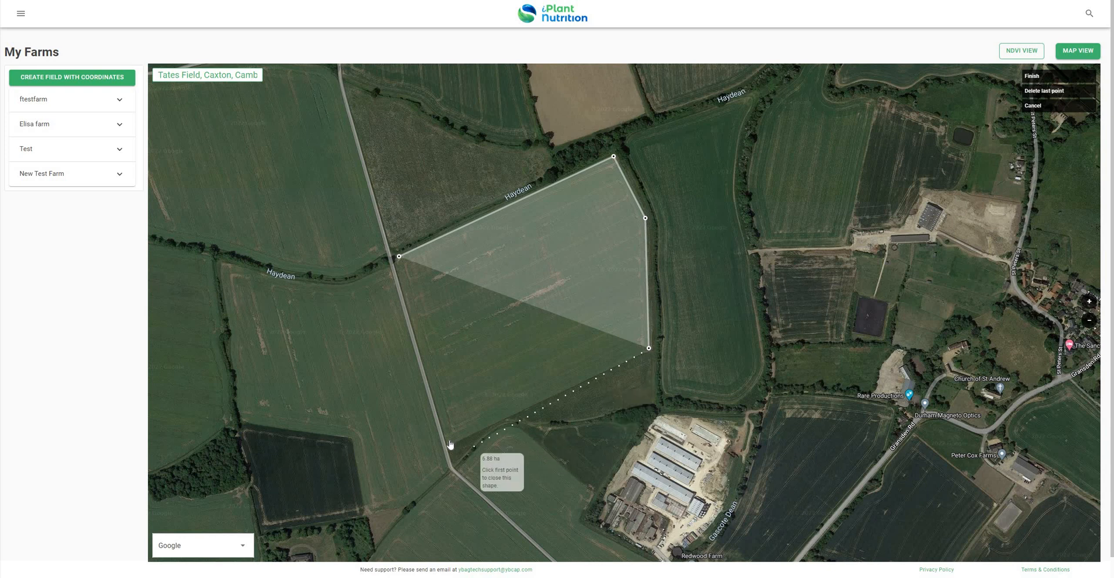
left_click(399, 257)
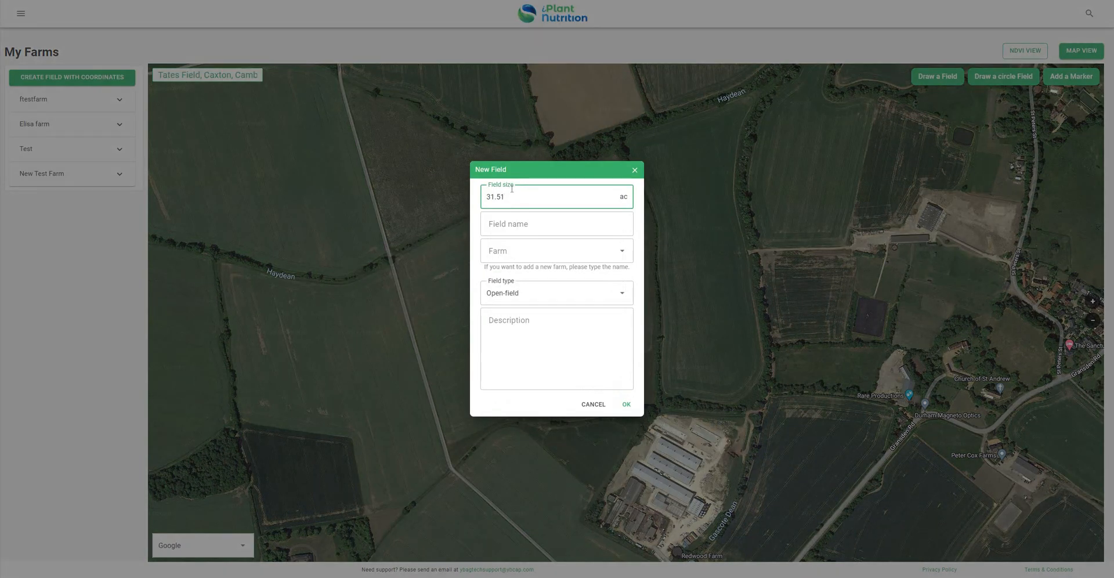
- Save the field as 'My Field' under a new farm named 'My Farm'
left_click(531, 224)
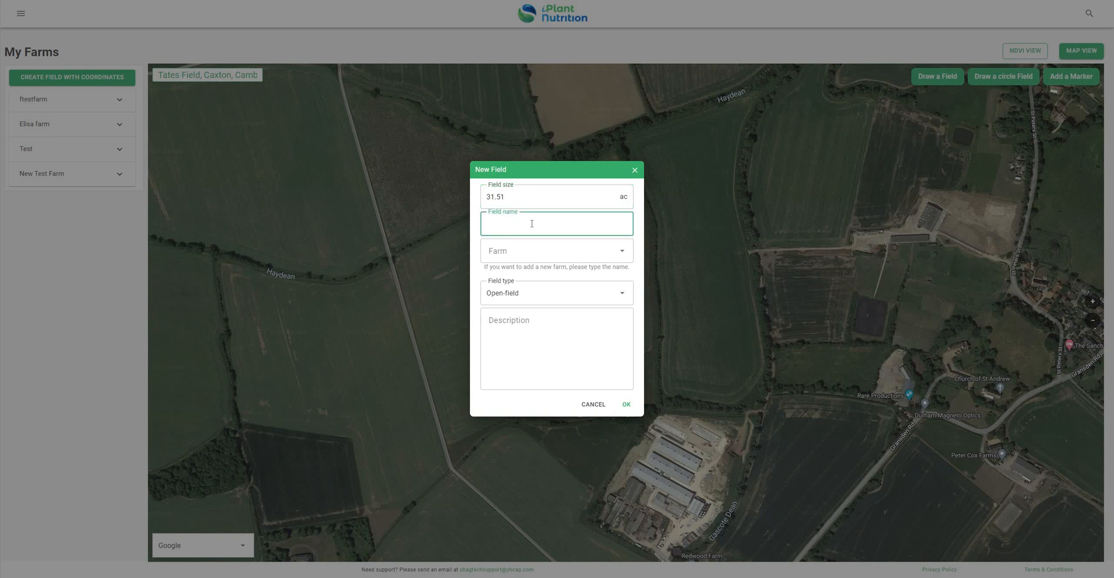
left_click(518, 250)
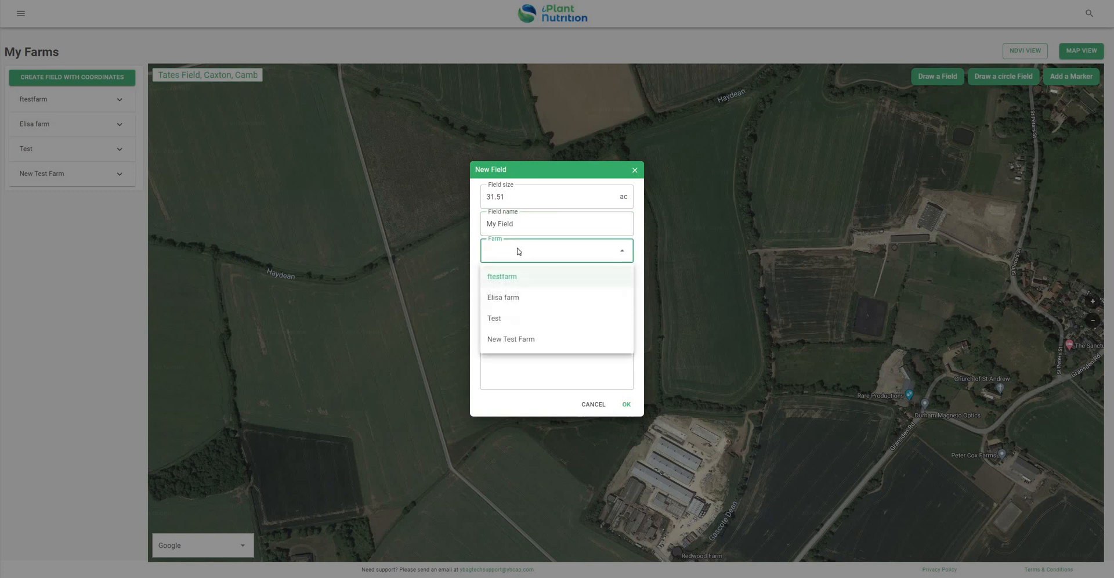
type("My Fa")
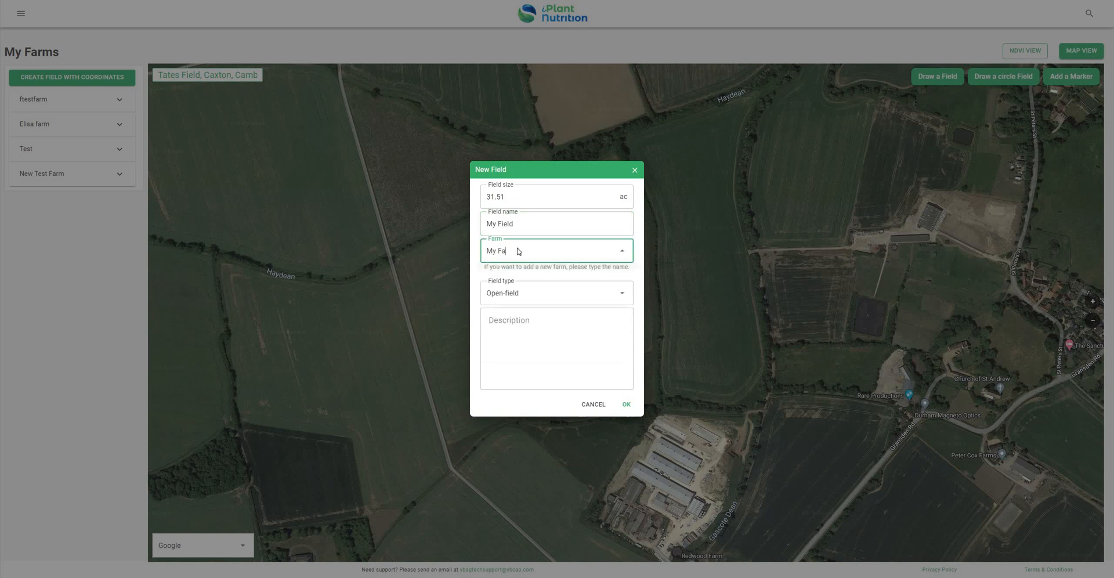
type("rm")
left_click(627, 406)
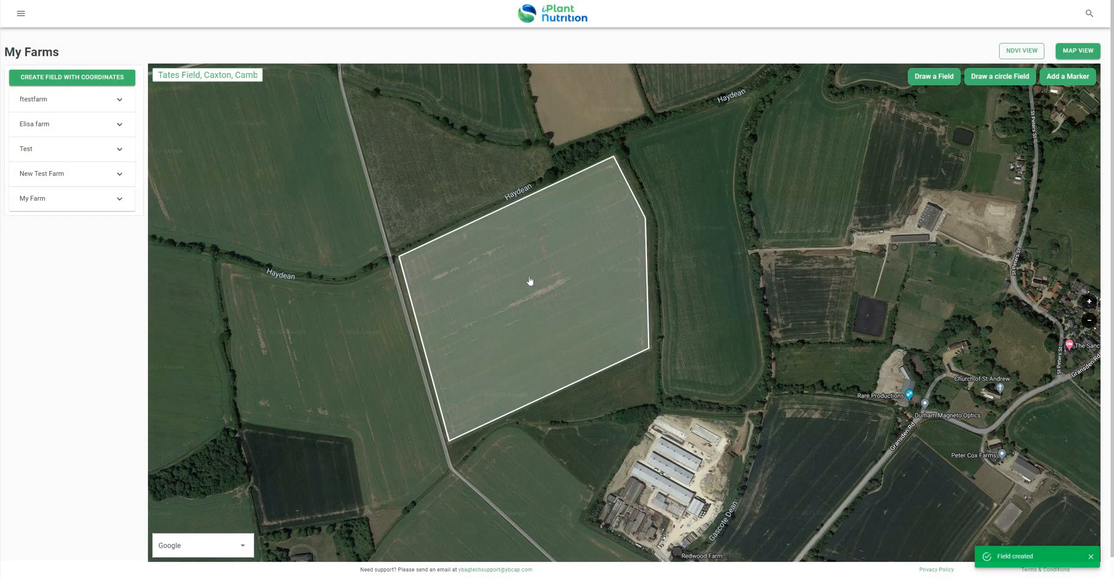
left_click(21, 17)
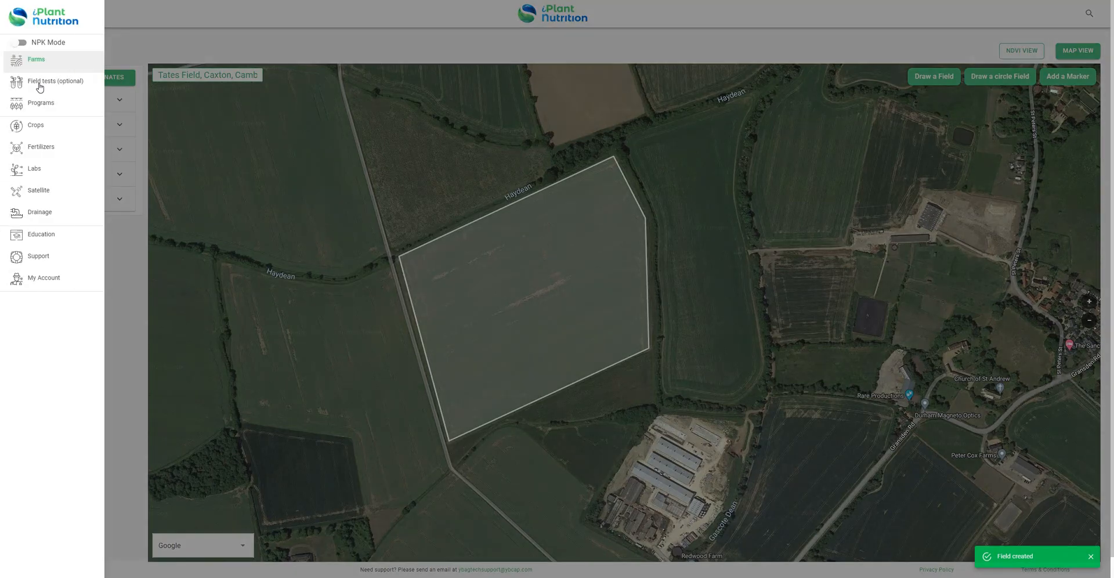
- Go to Field tests and start a new blank soil test
left_click(222, 85)
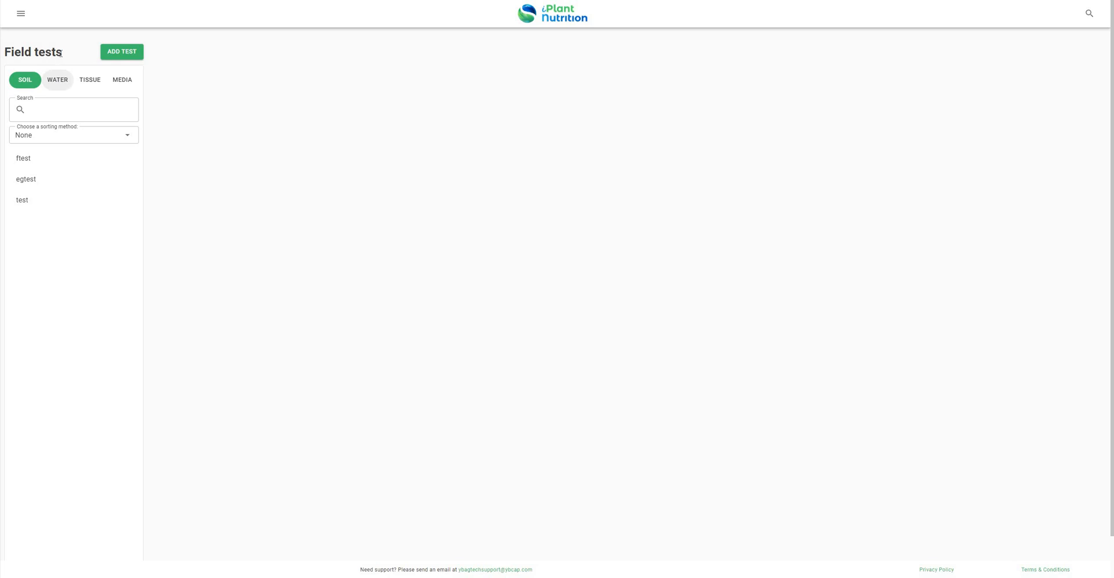
left_click(123, 54)
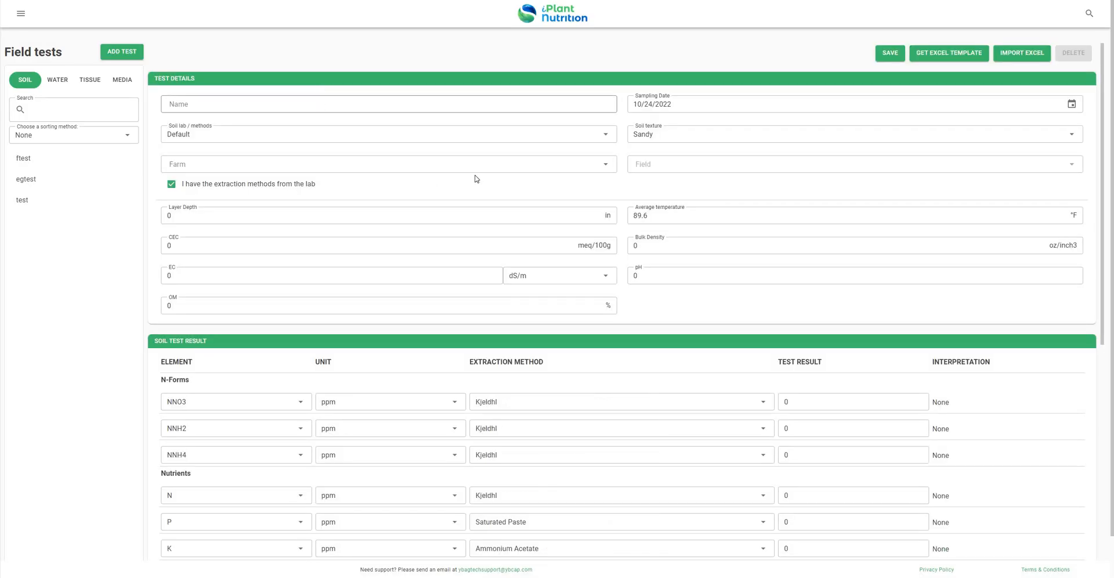
scroll(597, 209, "down", 2)
scroll(814, 317, "down", 2)
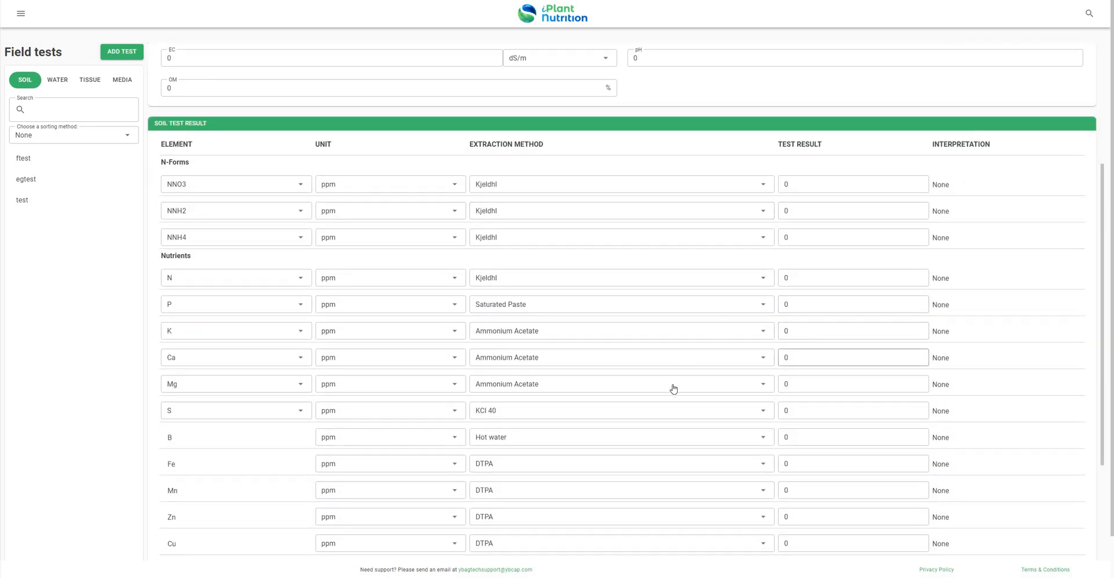
scroll(649, 346, "up", 4)
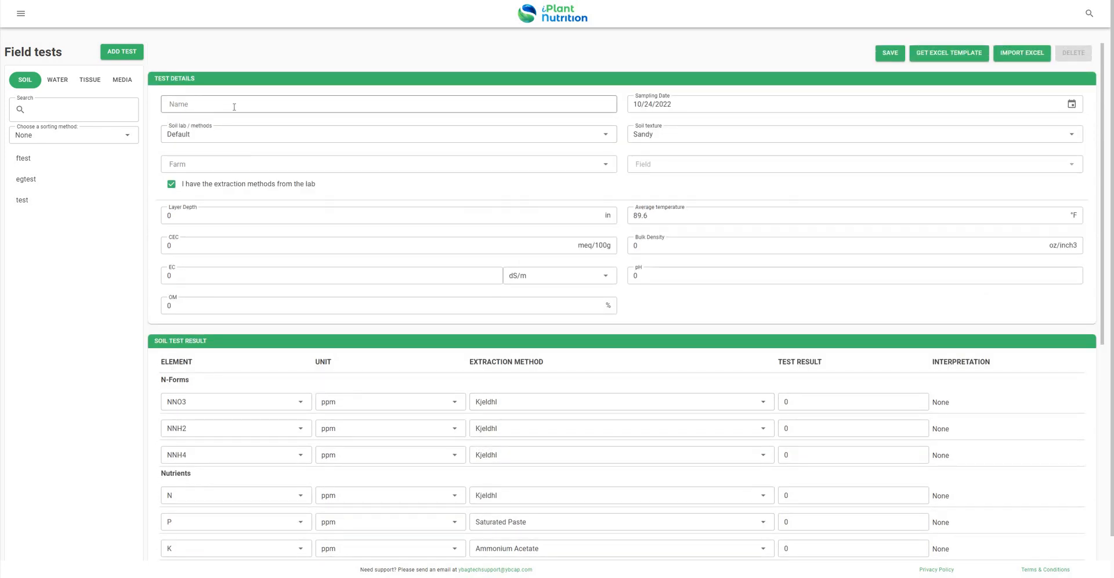
- Name the soil test 'My Test' and set its soil texture to Loam
left_click(234, 107)
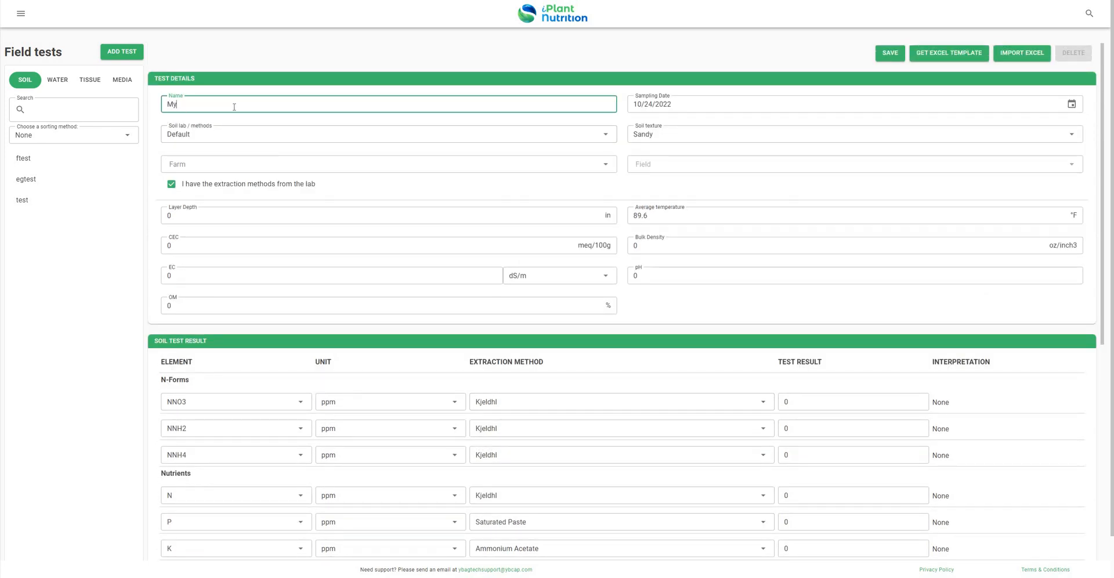
type("My Test")
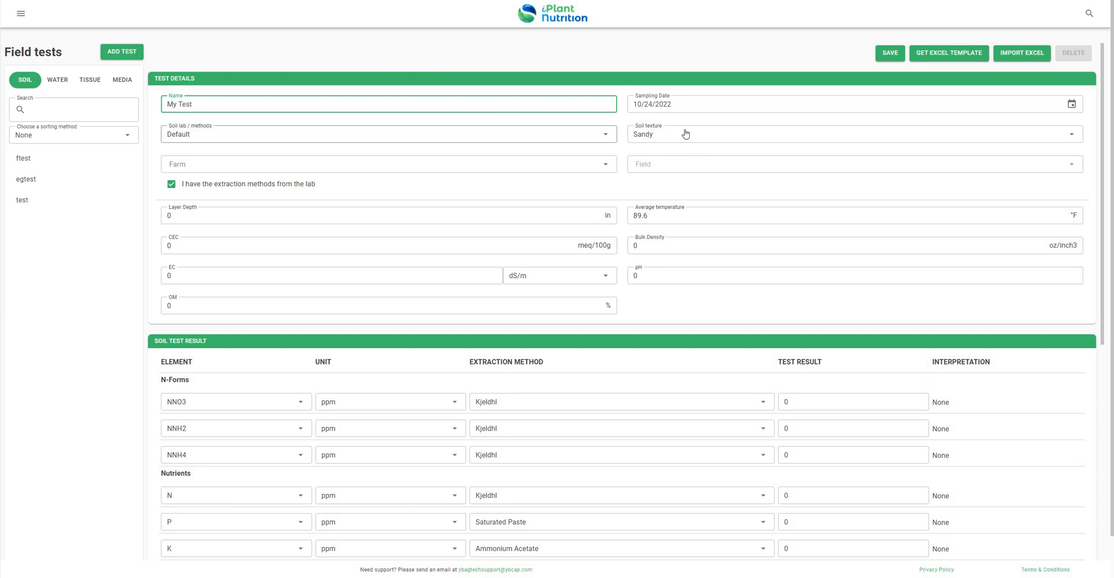
left_click(730, 137)
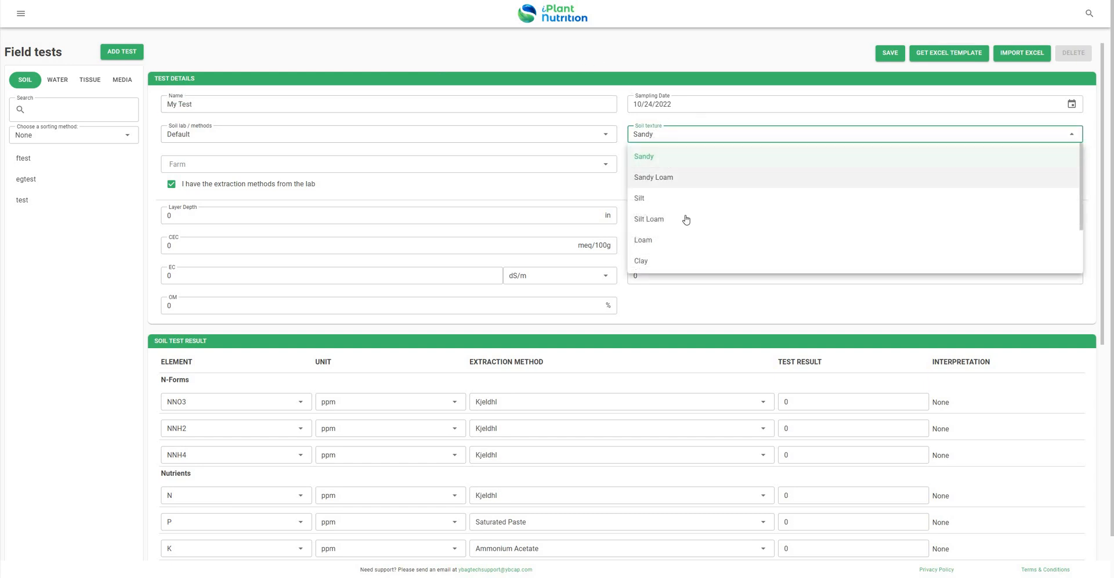
scroll(684, 174, "down", 1)
scroll(691, 174, "down", 3)
scroll(676, 168, "up", 2)
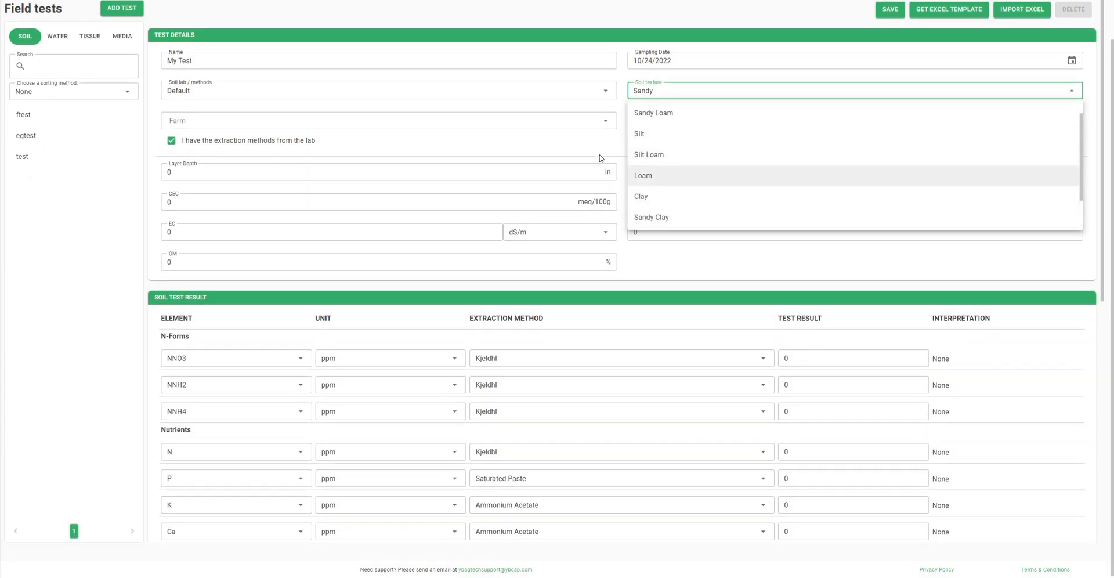
key("Return")
scroll(390, 167, "up", 1)
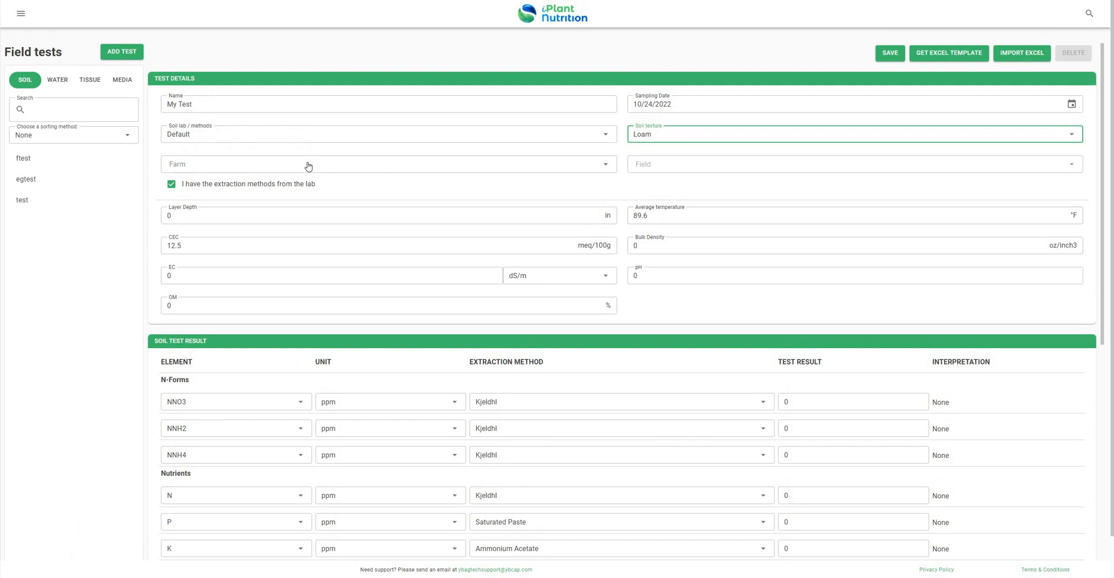
- Assign the test to My Farm and My Field, with lab extraction methods checked
left_click(284, 166)
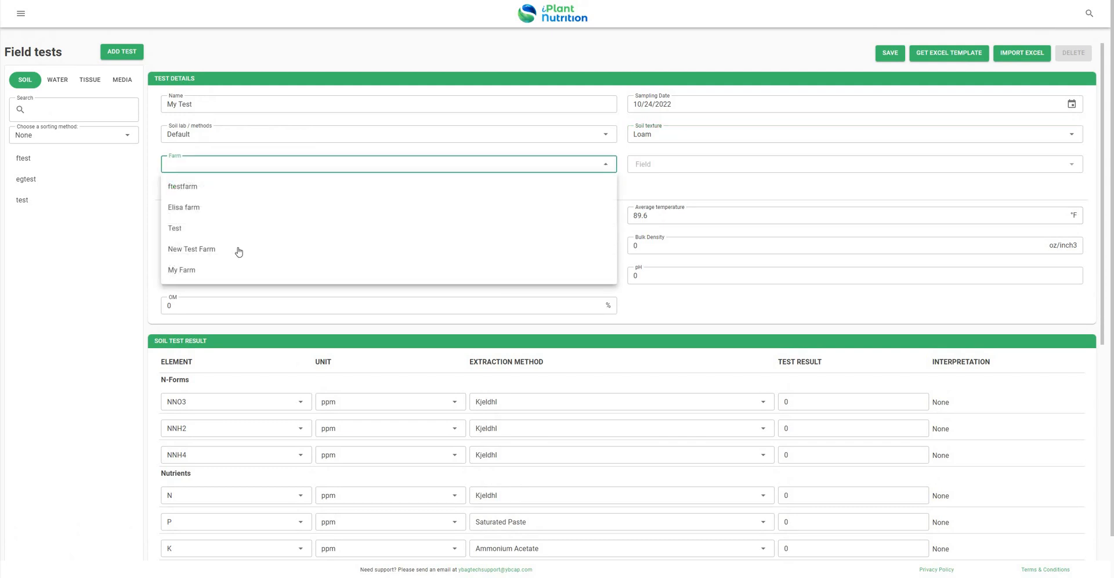
left_click(206, 273)
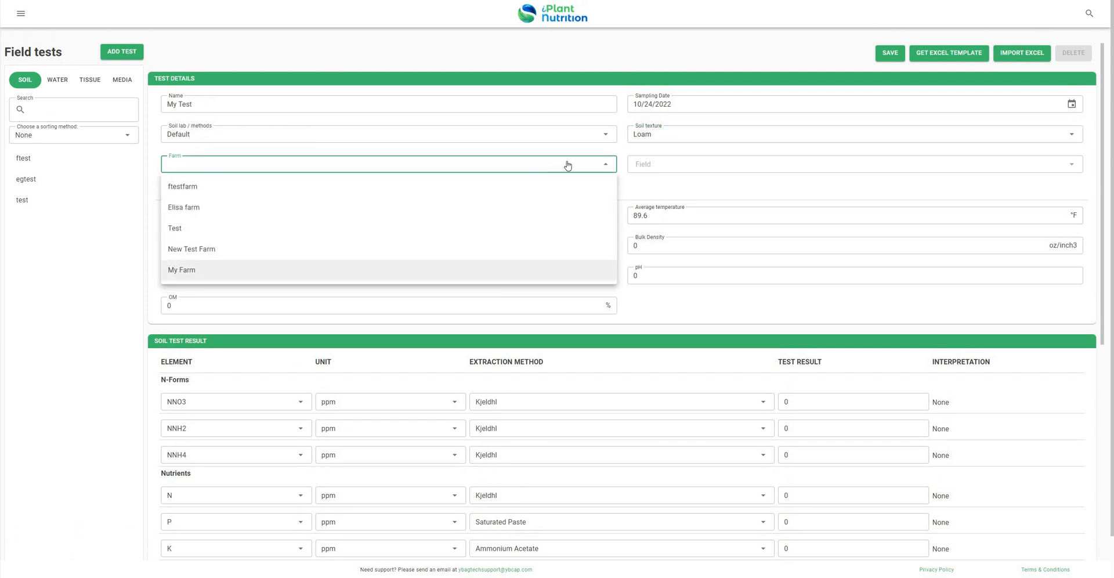
left_click(681, 165)
left_click(656, 190)
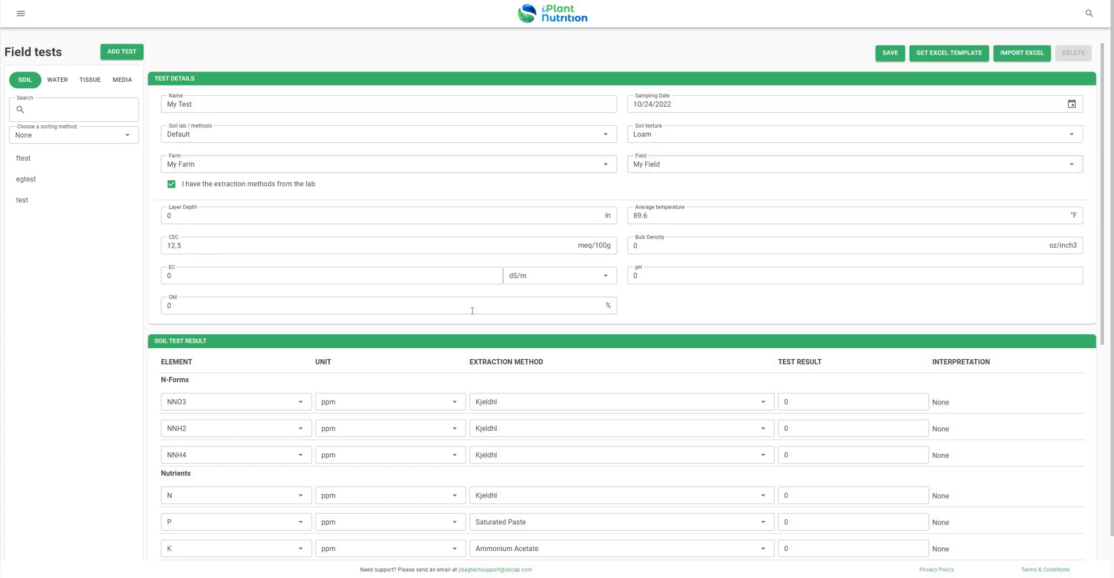
scroll(510, 287, "down", 3)
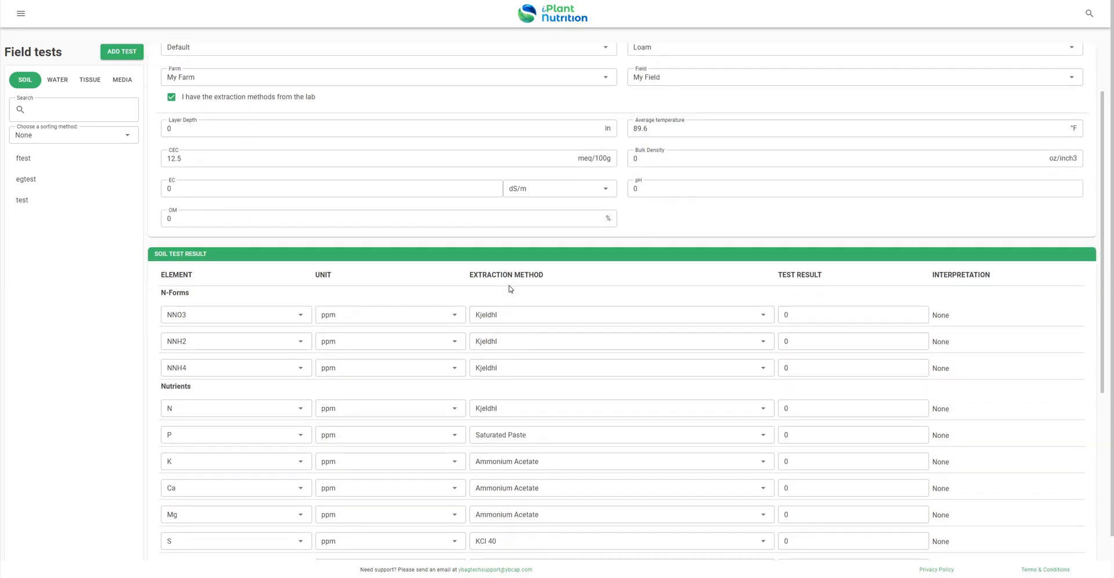
scroll(474, 319, "up", 2)
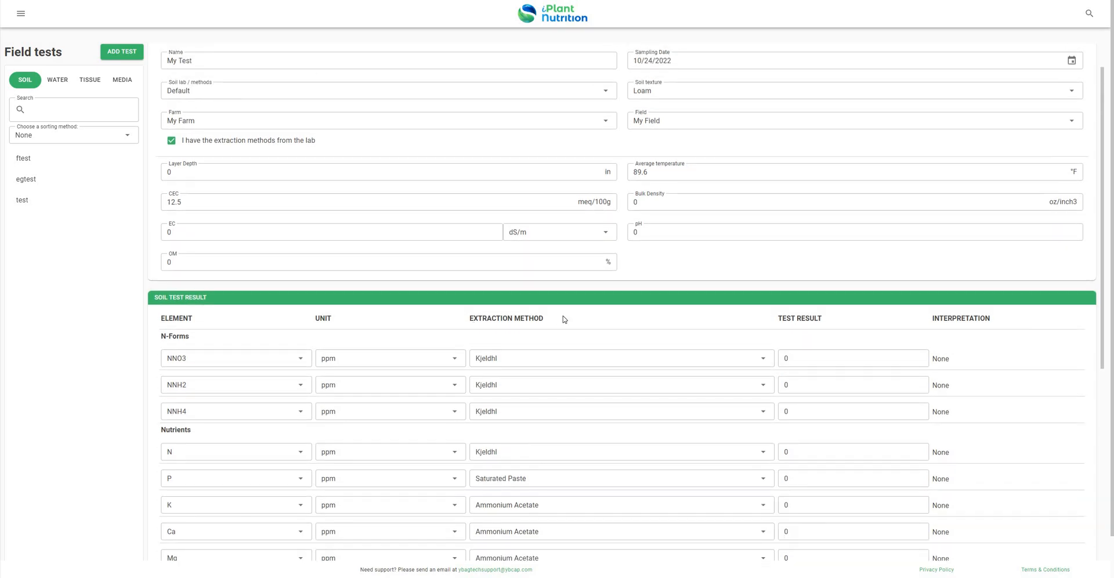
triple_click(542, 329)
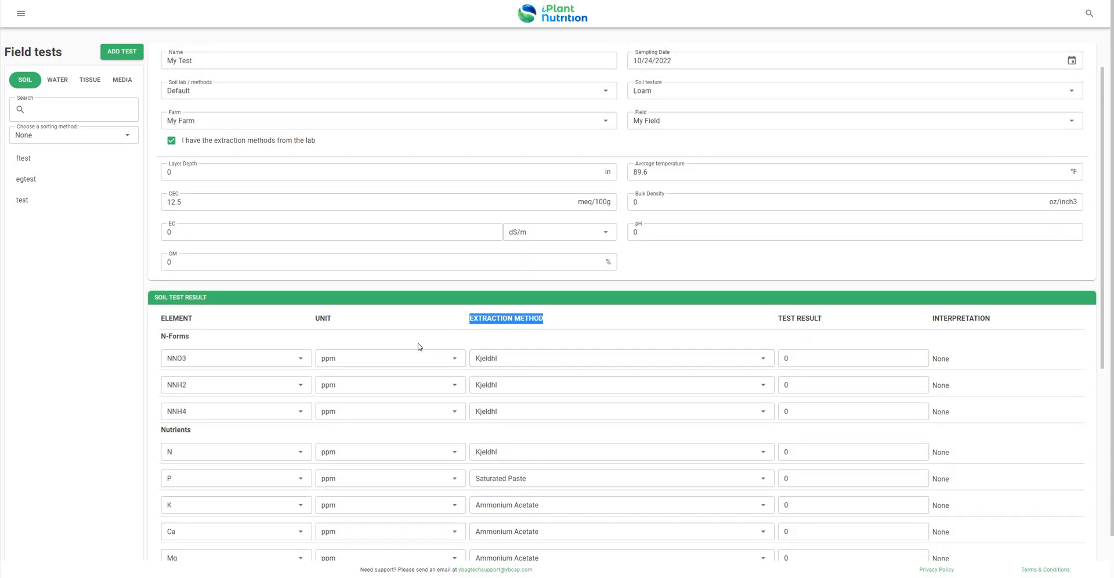
left_click(233, 207)
scroll(184, 192, "up", 1)
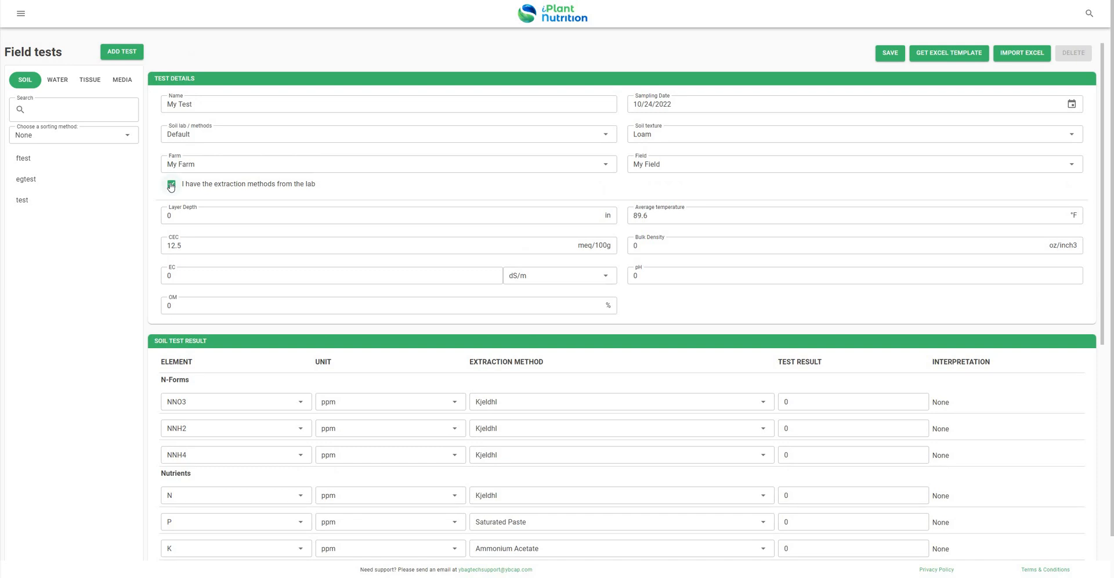
- Uncheck lab extraction methods and adjust the N, P and K level sliders
key("space")
scroll(394, 362, "down", 3)
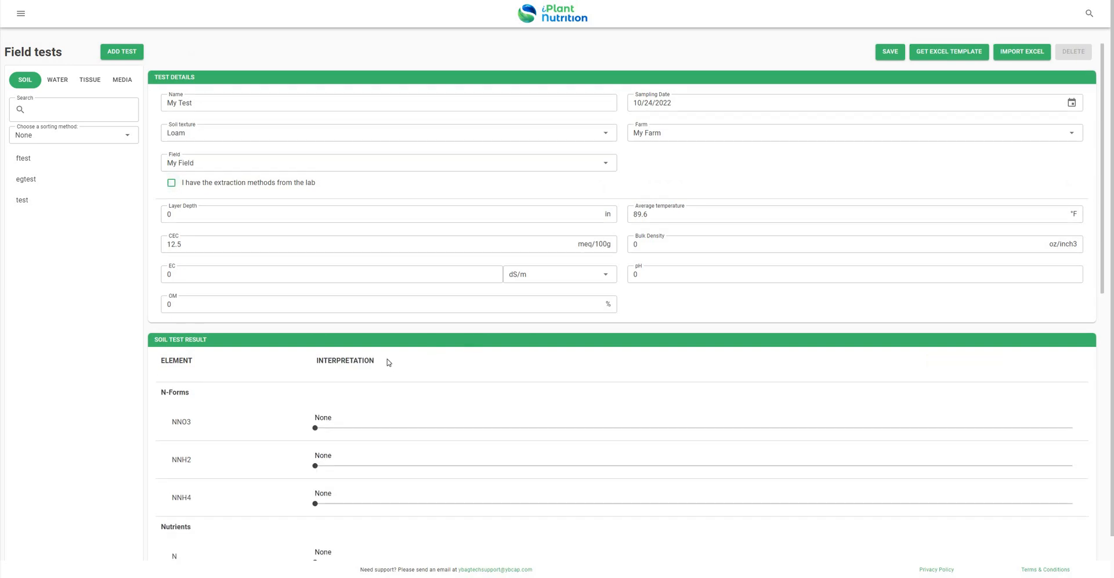
scroll(319, 305, "down", 3)
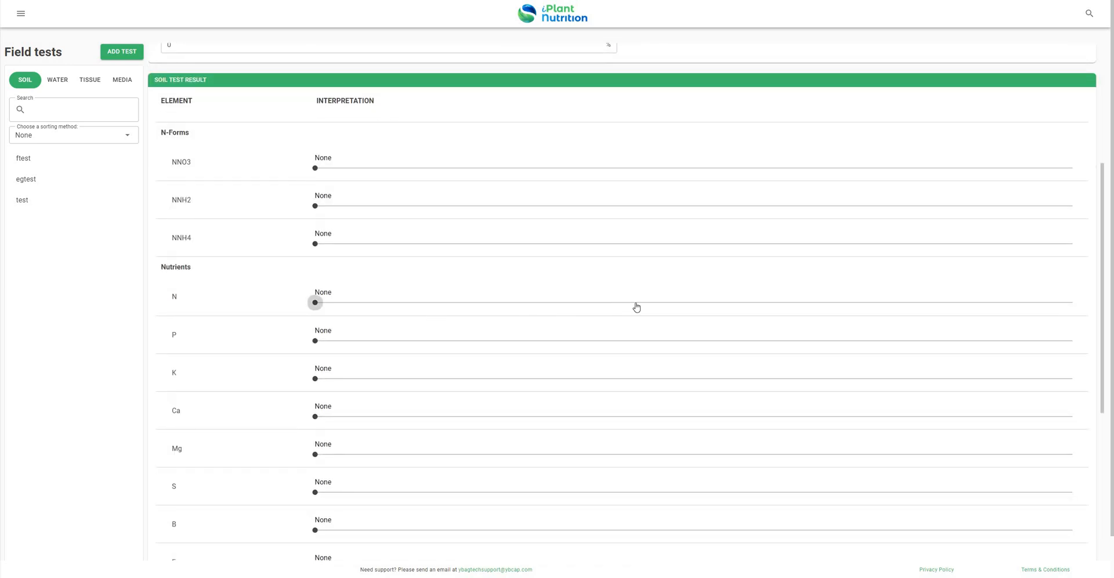
left_click(552, 302)
key("Right")
left_click_drag(315, 340, 427, 380)
key("Right")
key("Tab")
key("Right")
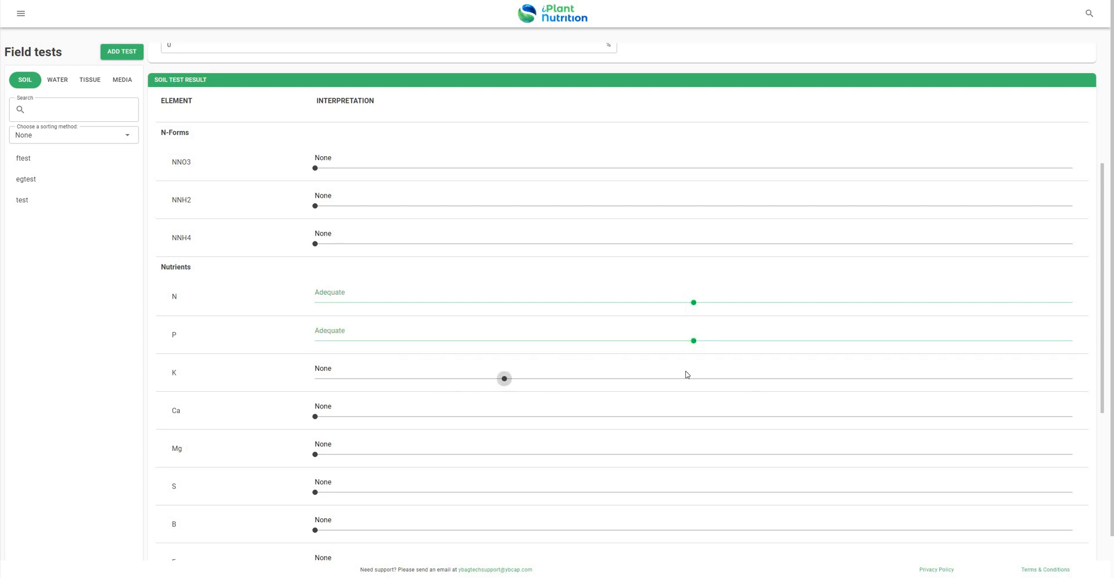
key("Right")
- Set the N, P, K and Ca interpretation levels to Low
scroll(421, 373, "up", 5)
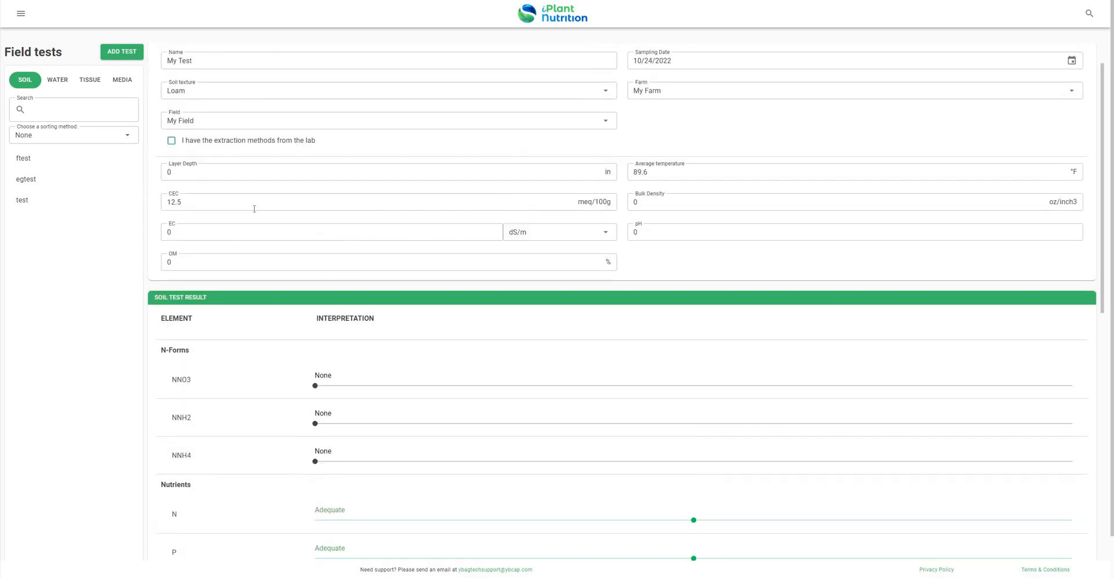
scroll(248, 215, "up", 1)
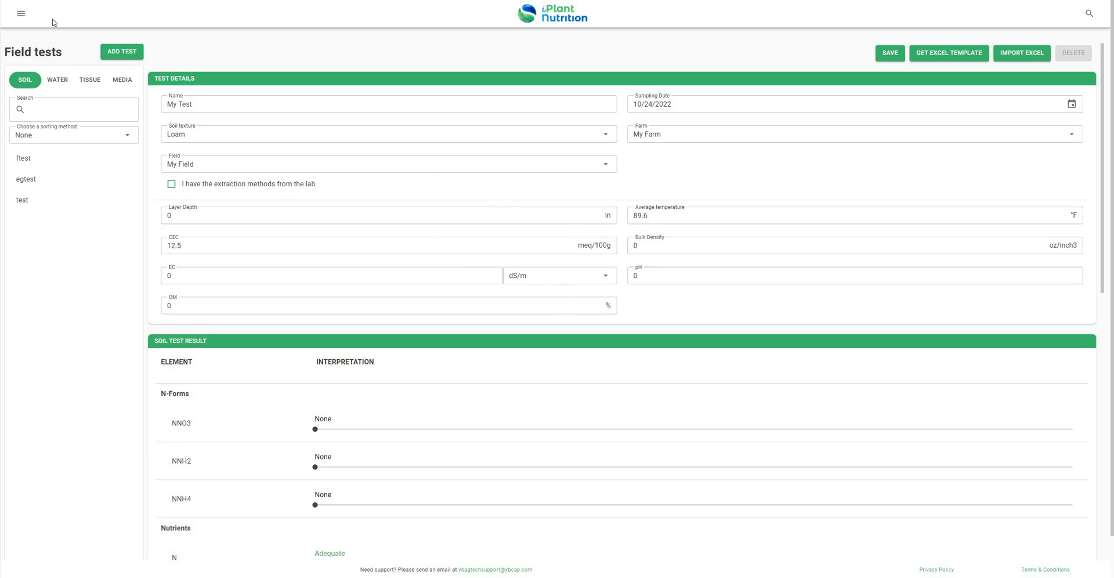
scroll(612, 290, "down", 6)
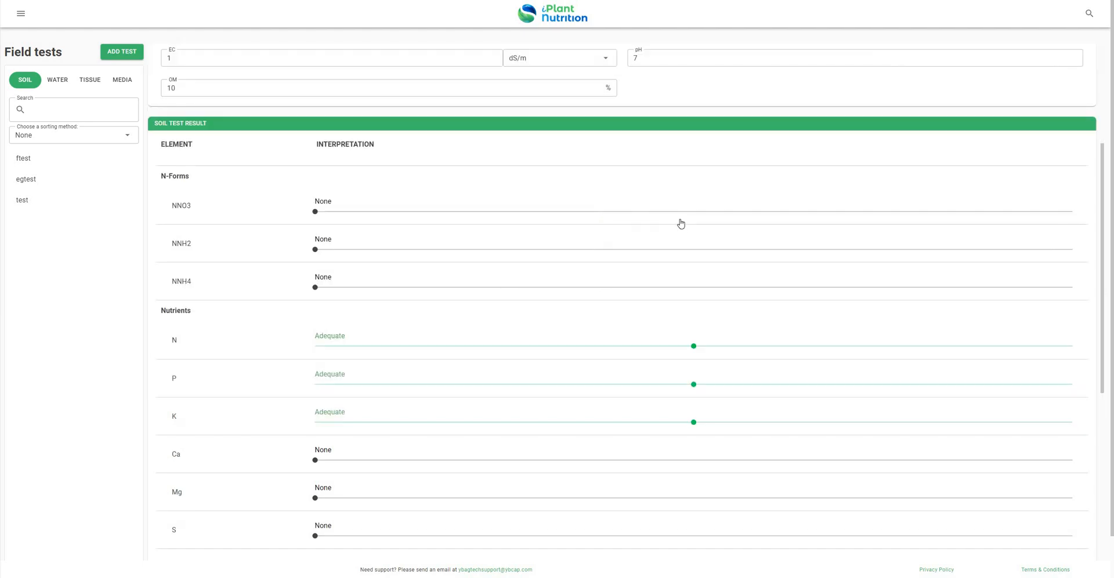
left_click(540, 220)
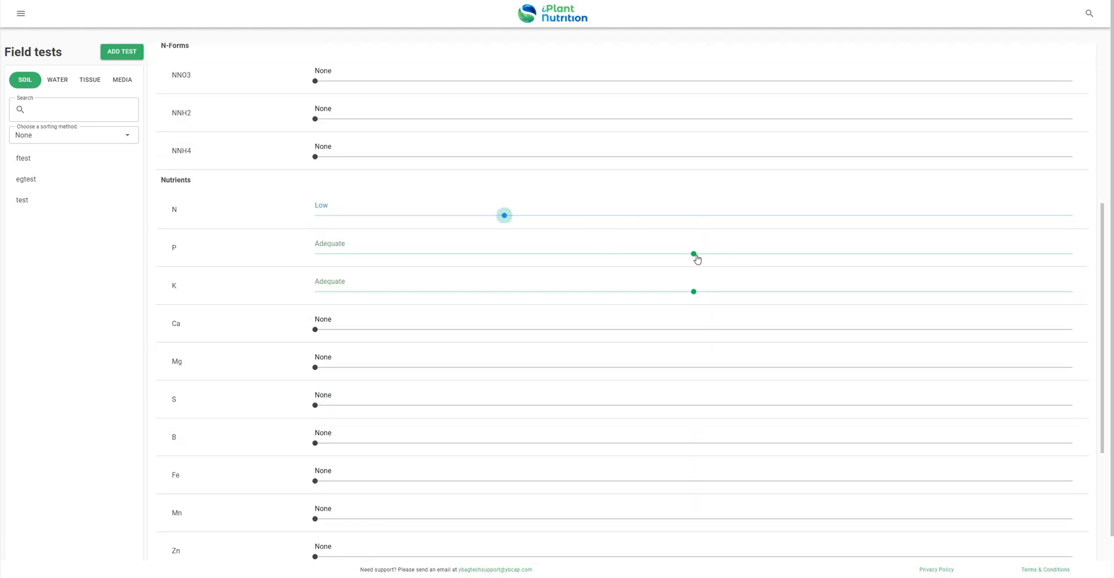
left_click(539, 253)
left_click(505, 292)
key("Tab")
key("Right")
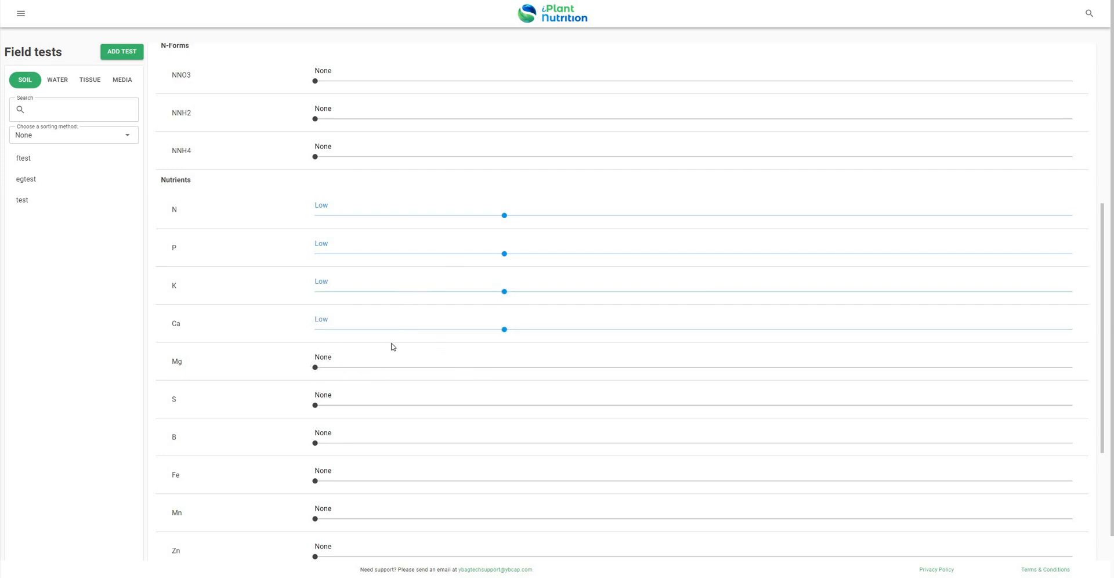
scroll(381, 341, "down", 1)
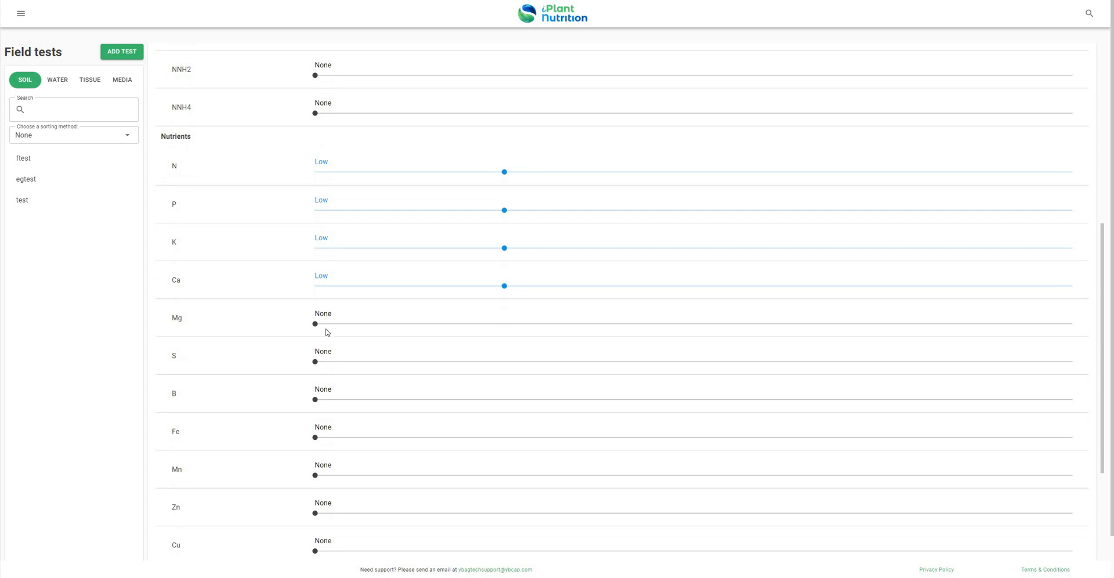
scroll(354, 329, "down", 1)
scroll(592, 326, "up", 1)
- Raise Mg to Excessive and save My Test
key("Tab")
key("Right")
key("Right")
key("Right")
left_click_drag(1056, 325, 1057, 325)
scroll(313, 301, "down", 3)
scroll(433, 500, "down", 3)
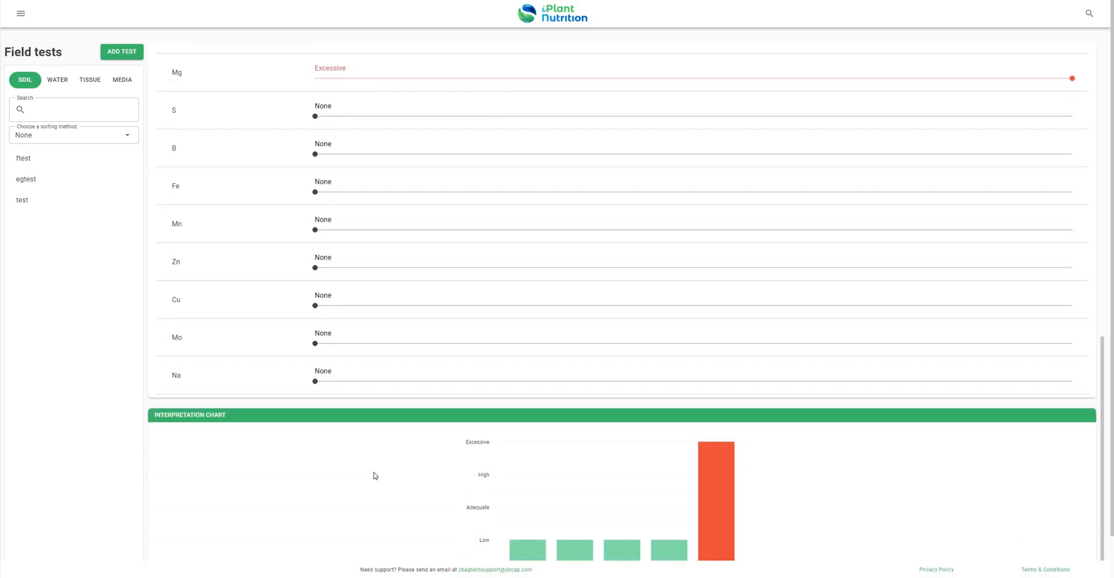
scroll(302, 418, "up", 2)
scroll(279, 361, "up", 6)
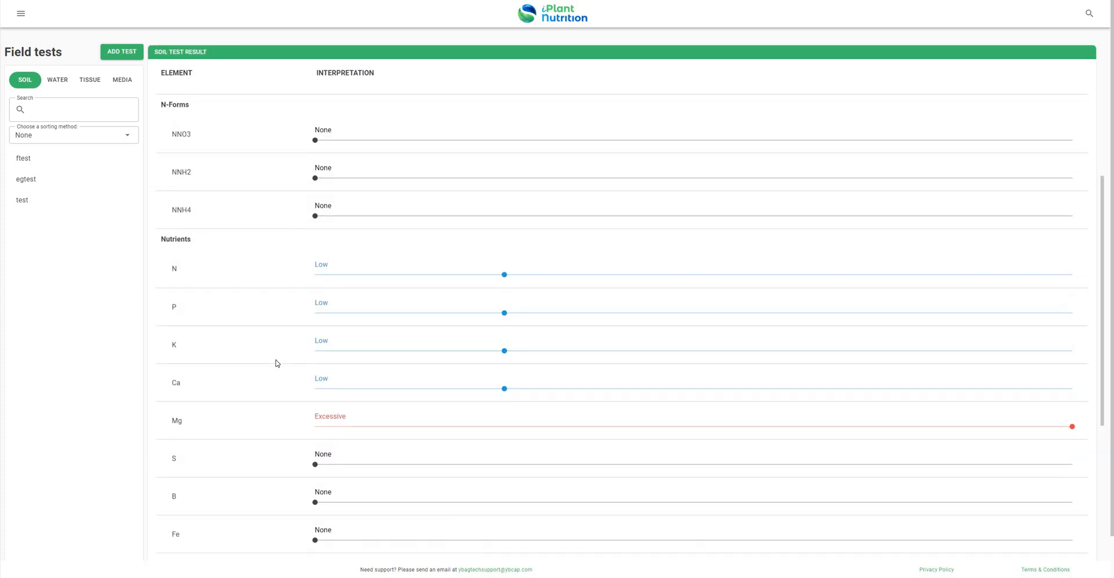
scroll(293, 378, "up", 5)
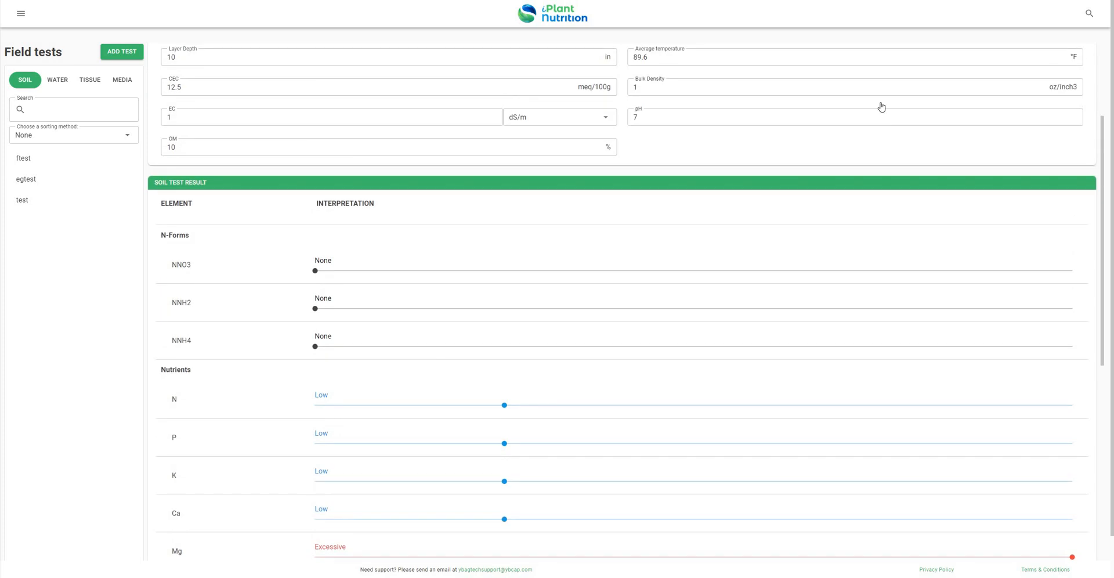
left_click(889, 57)
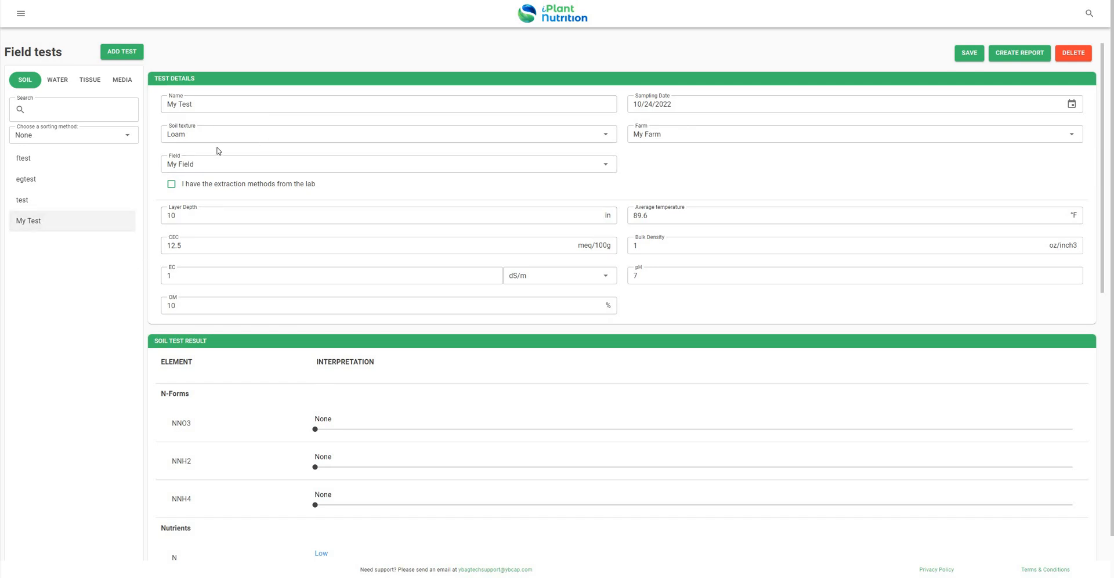
- Switch the account's measurement units to Metric in My Account
left_click(20, 14)
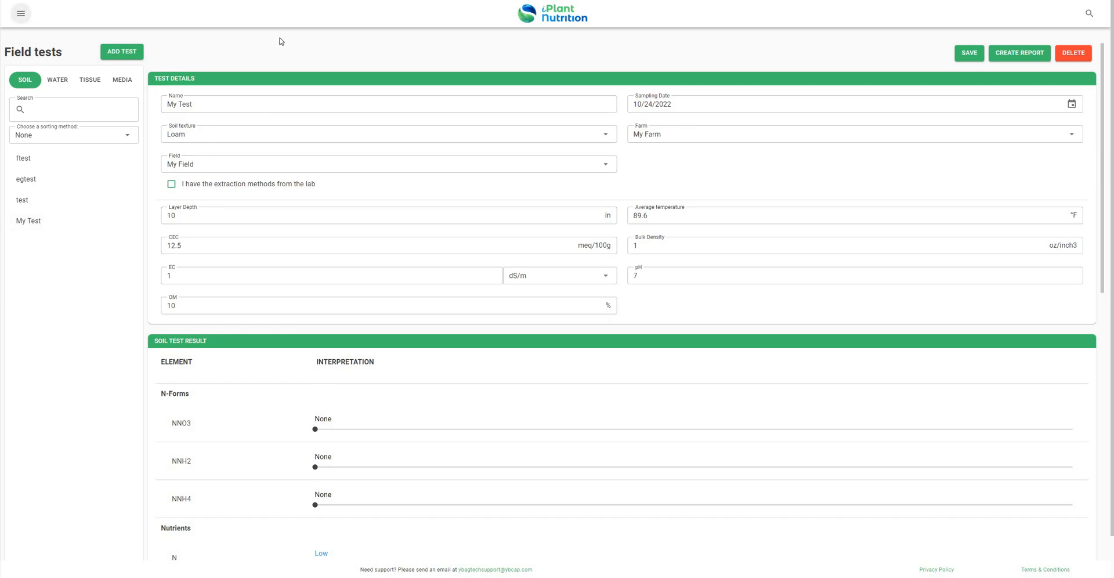
left_click(583, 203)
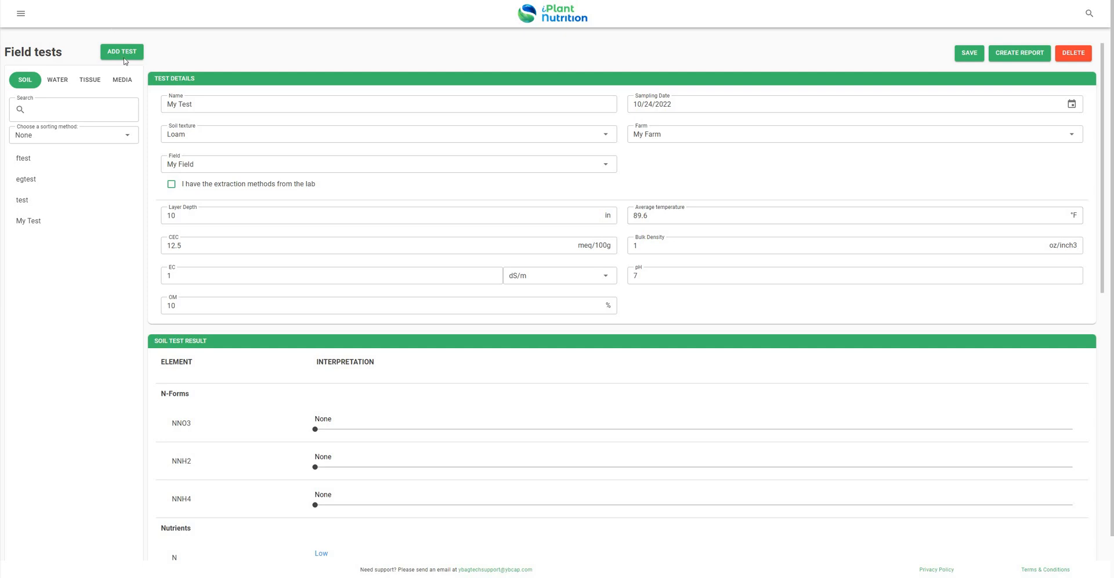
left_click(21, 12)
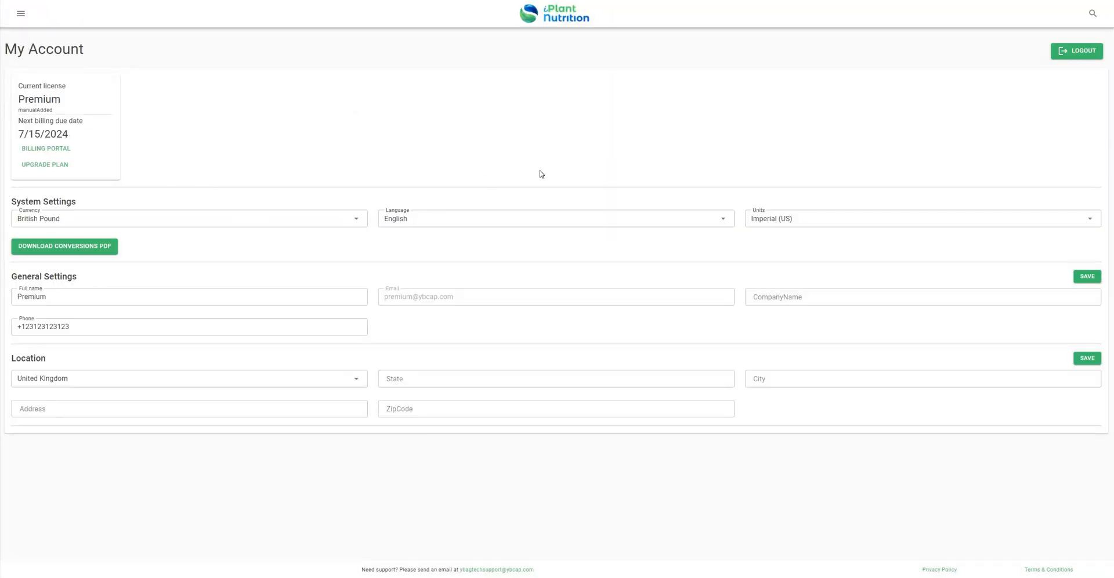
left_click(789, 224)
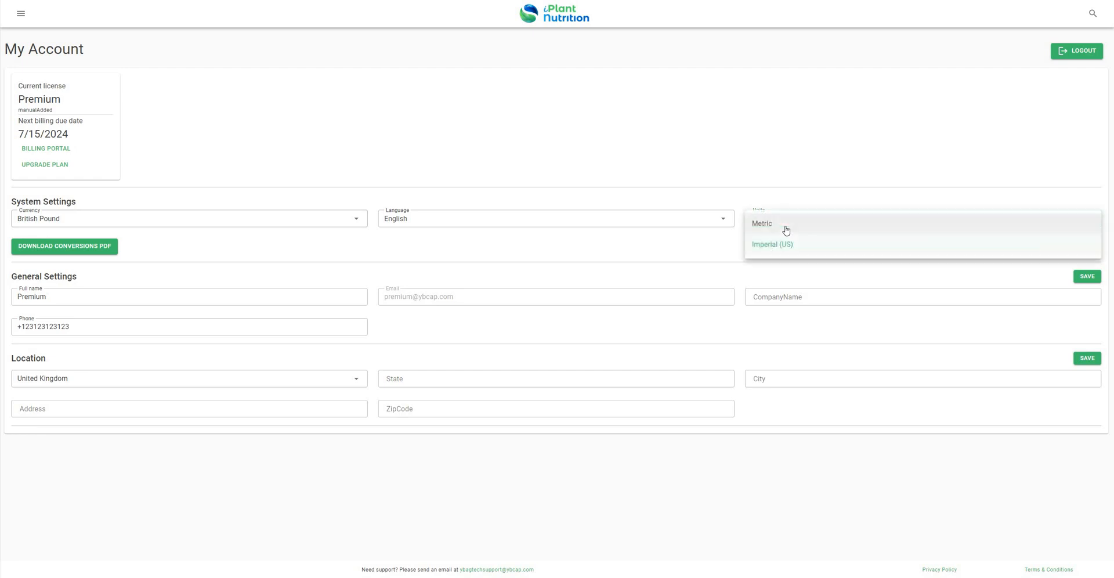
left_click(367, 182)
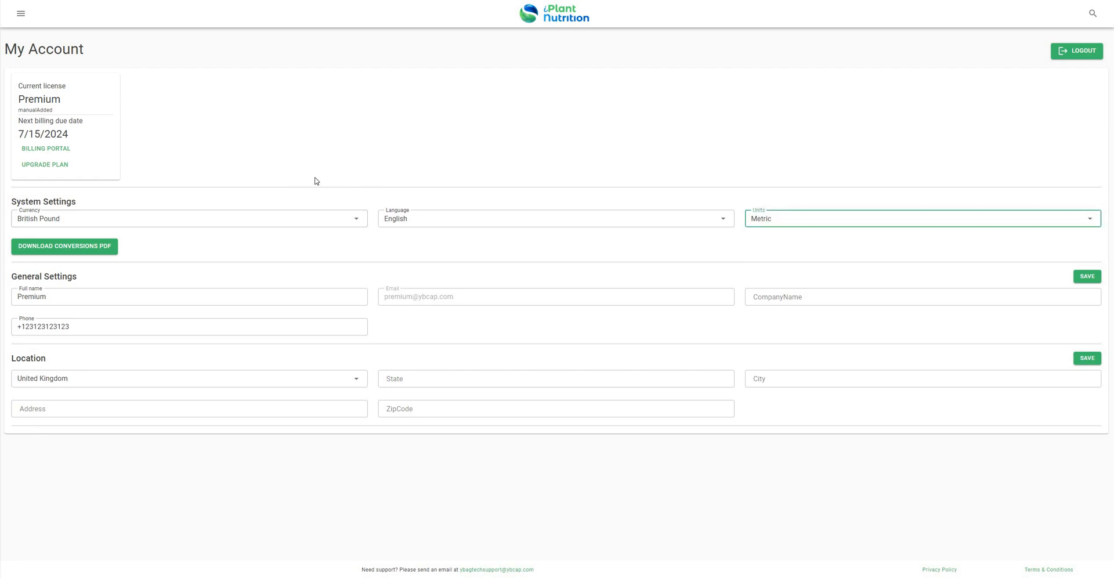
- Check My Test now reads 25.4 cm and 32 °C, then open the Programs list
left_click(20, 14)
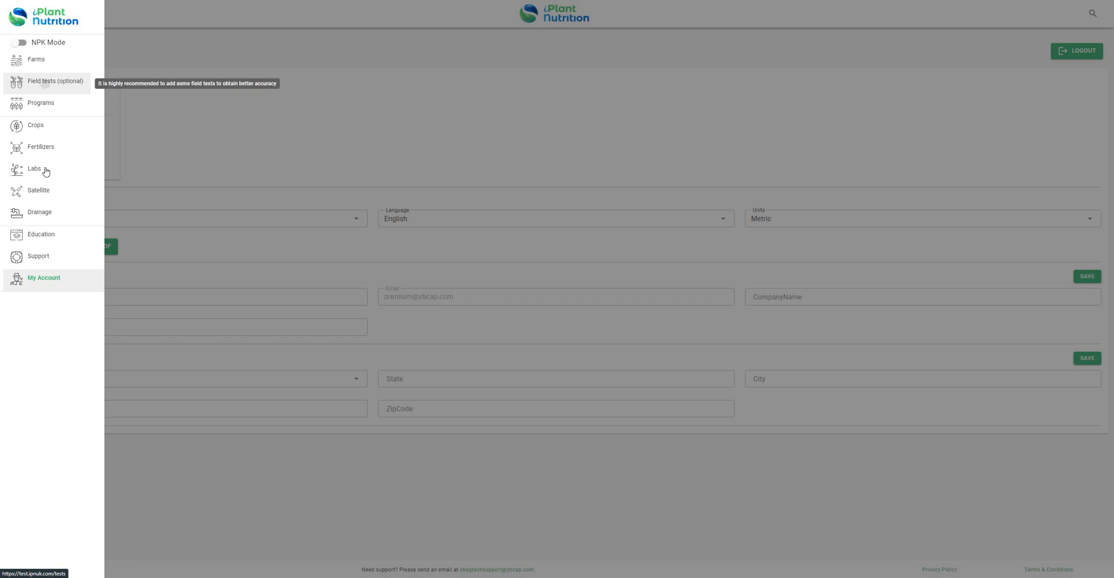
left_click(46, 81)
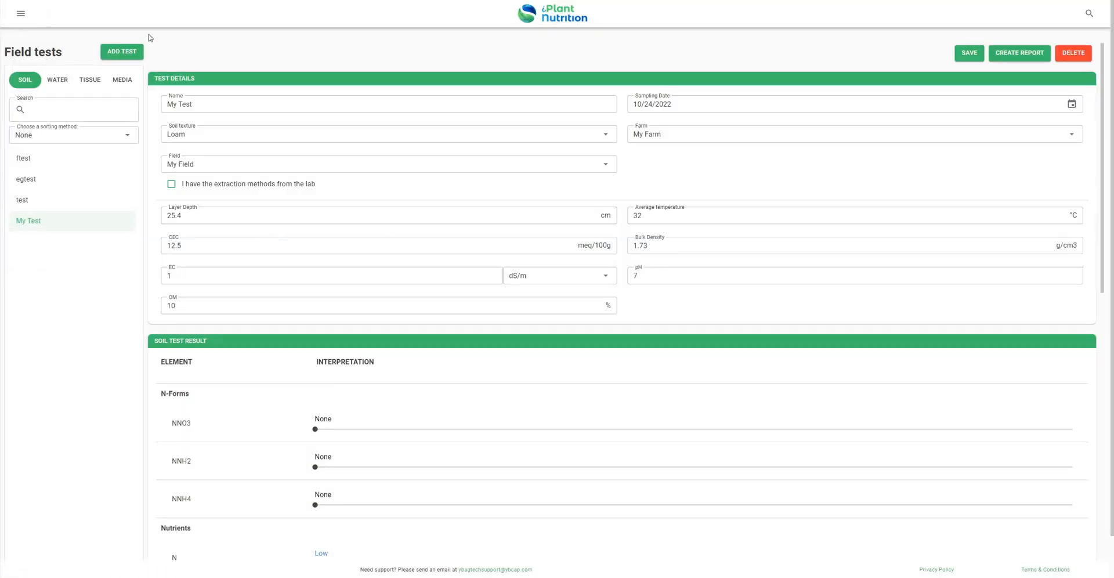
left_click(21, 12)
left_click(48, 109)
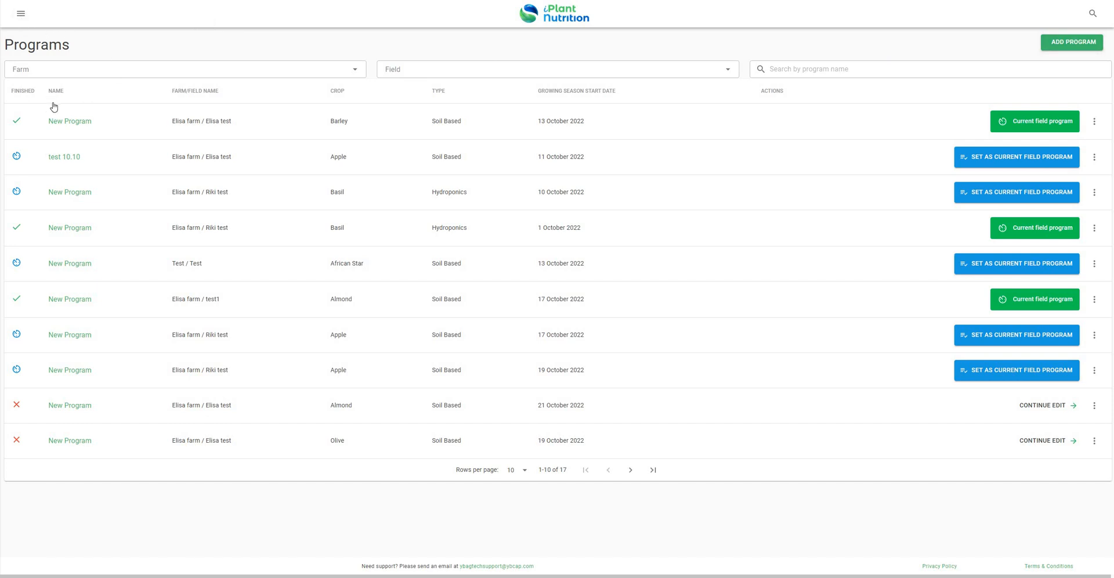
- Create a new soil-grown program for farm My Farm and field My Field
left_click(20, 13)
left_click(54, 109)
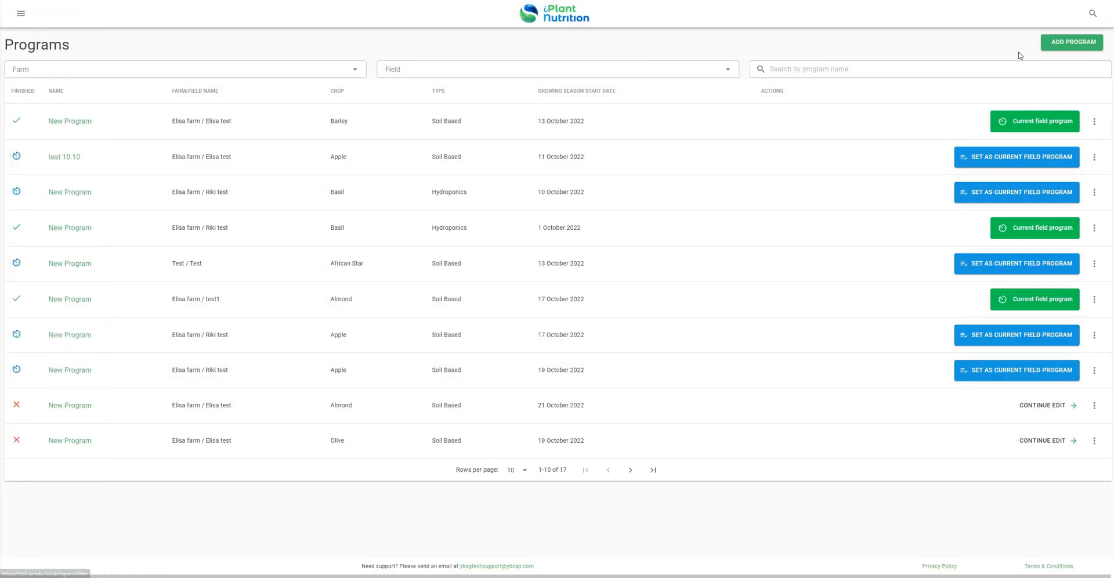
left_click(1064, 46)
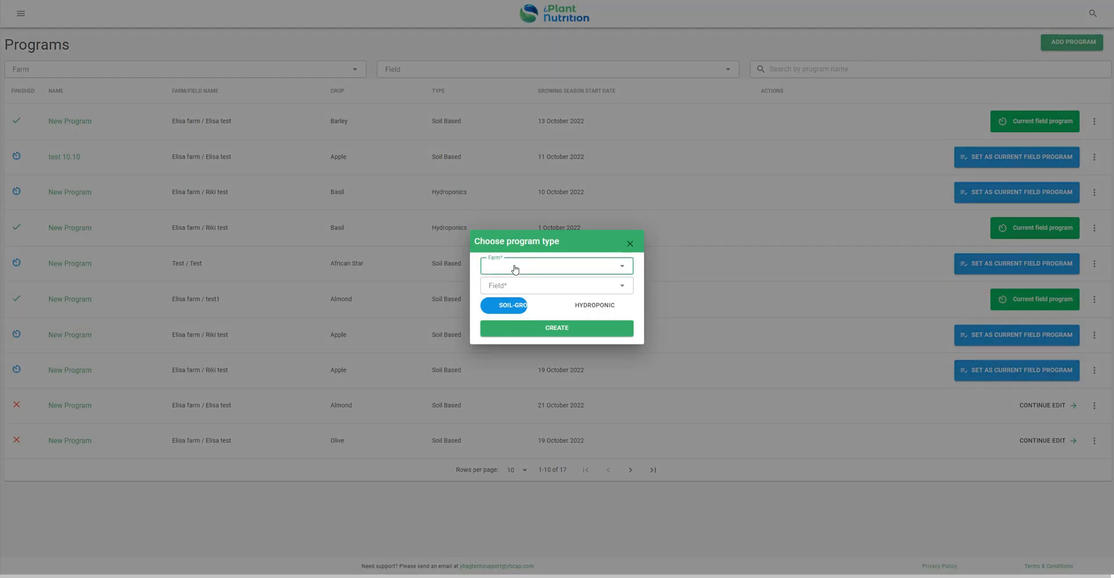
left_click(540, 271)
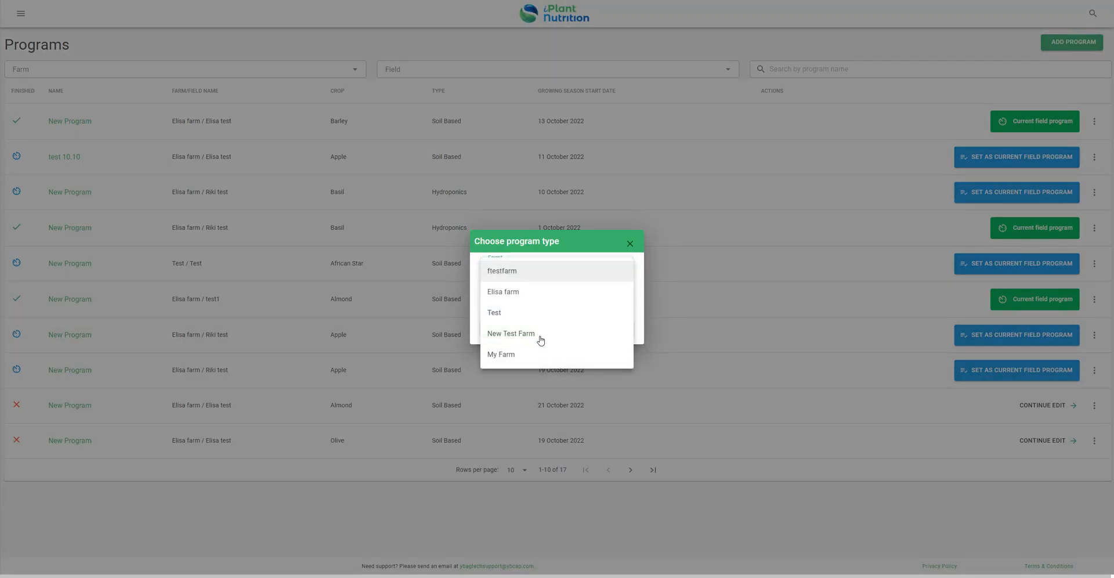
left_click(516, 355)
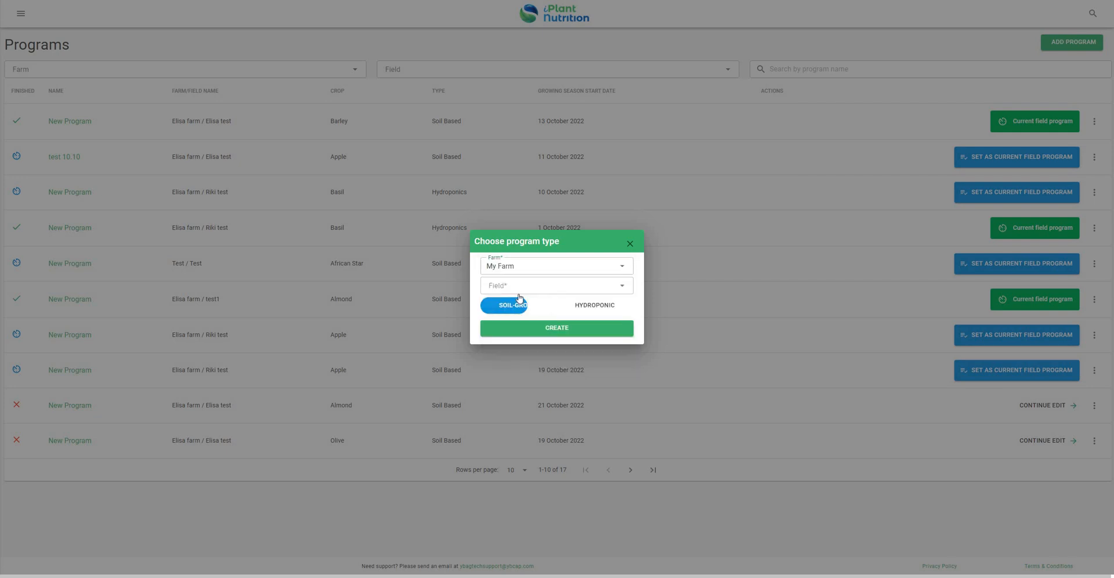
left_click(521, 290)
left_click(566, 293)
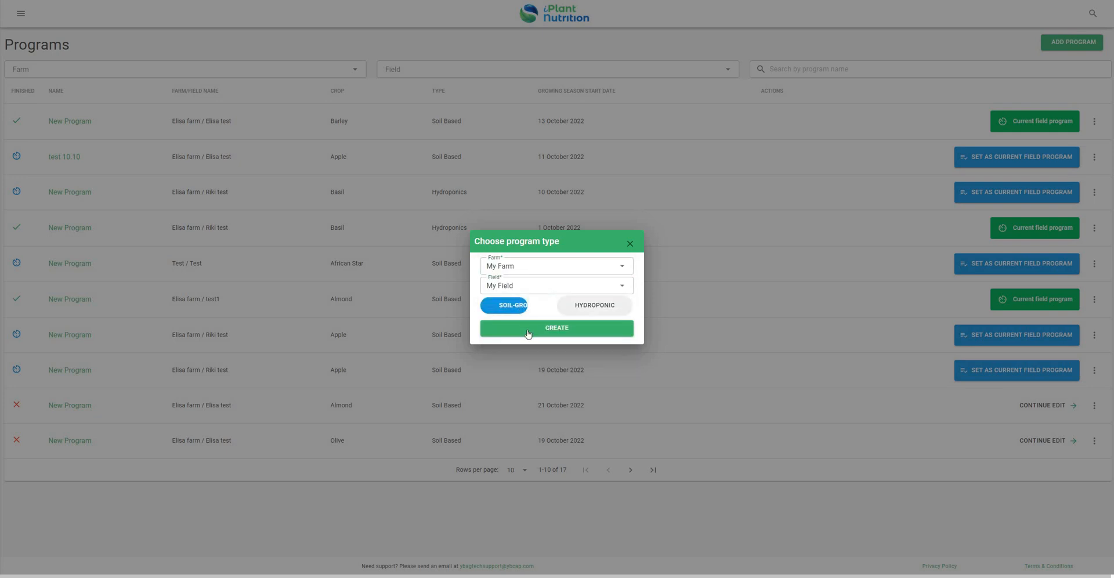
left_click(528, 333)
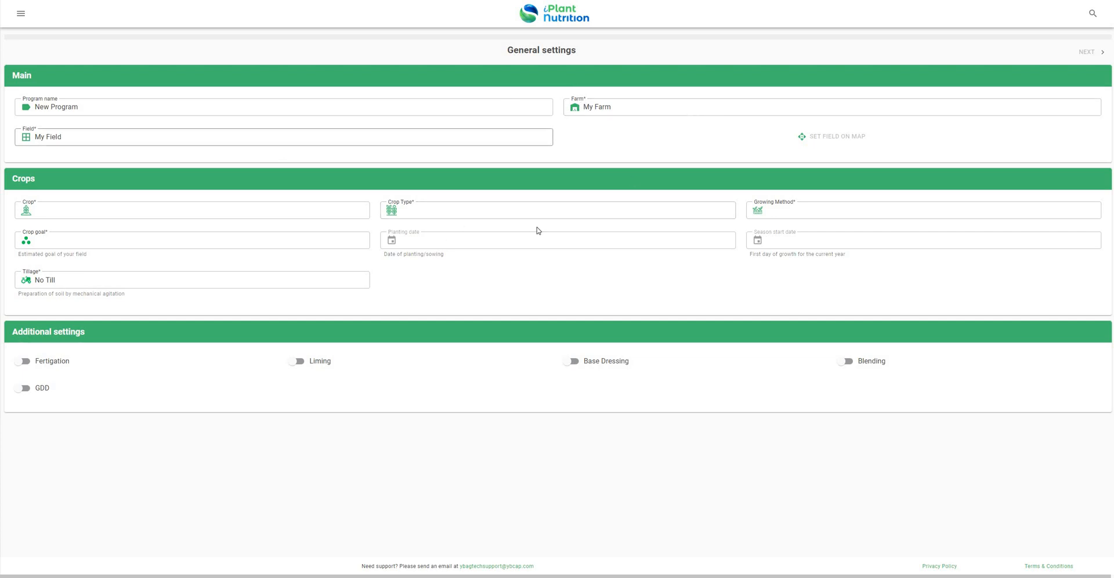
- Choose Barley, crop type Spring Barley - Dry Matter, keeping the General growing method
double_click(155, 213)
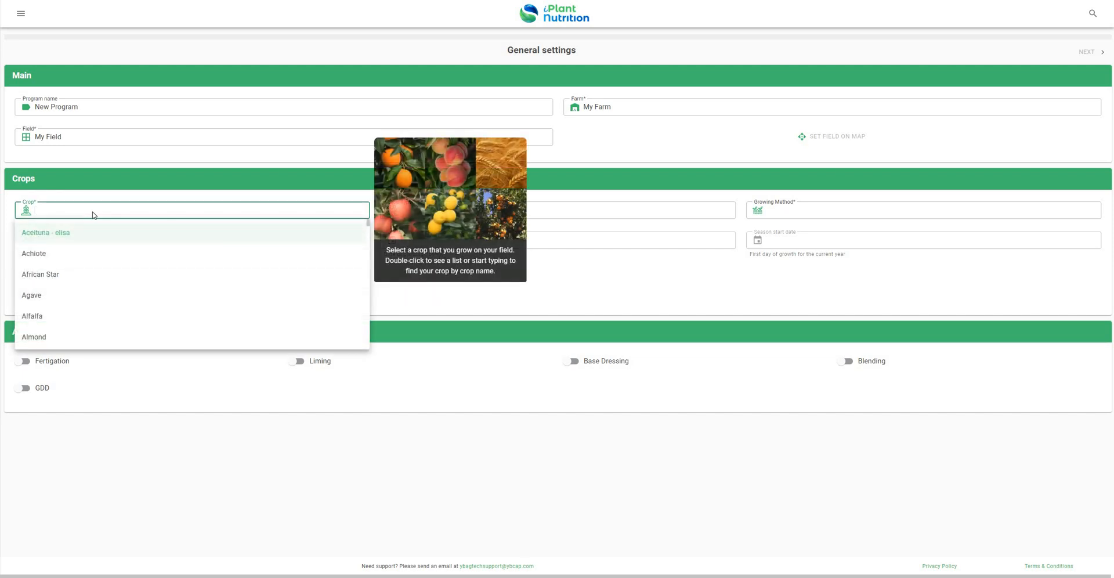
scroll(119, 264, "down", 5)
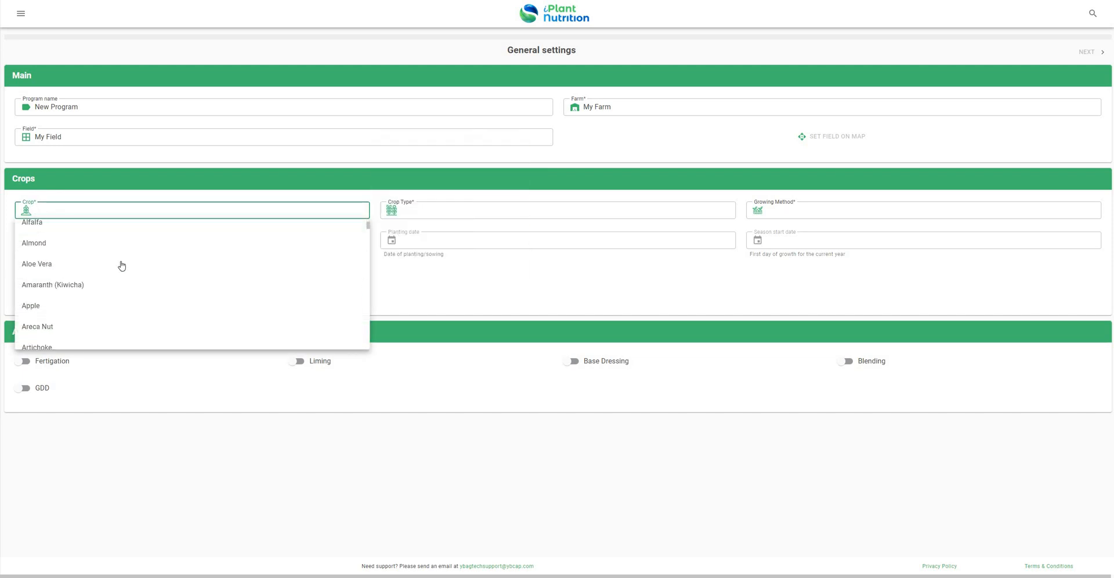
left_click(61, 210)
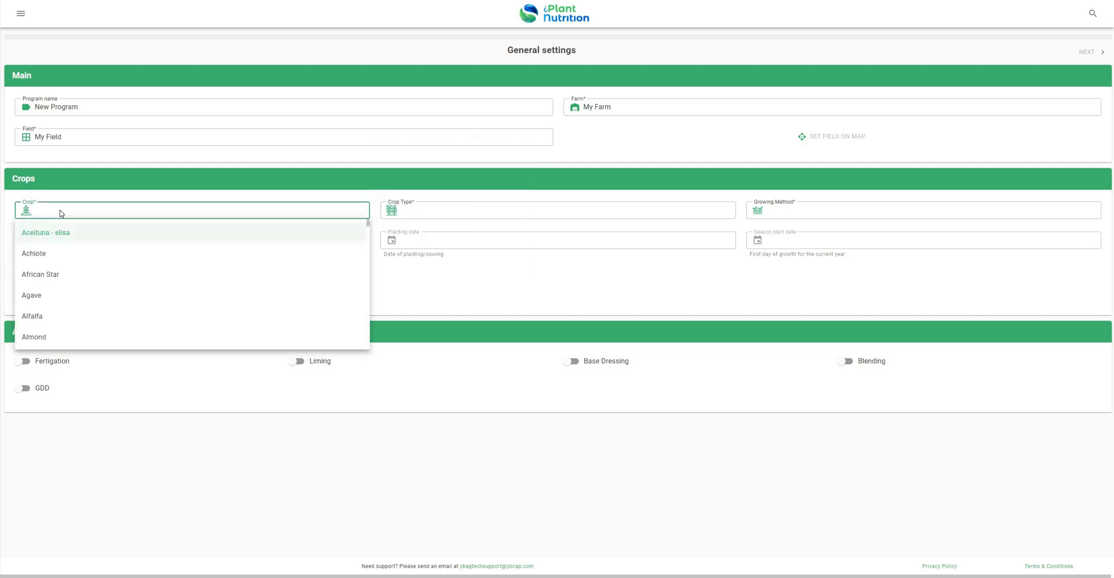
left_click(61, 210)
left_click(60, 210)
type("bar")
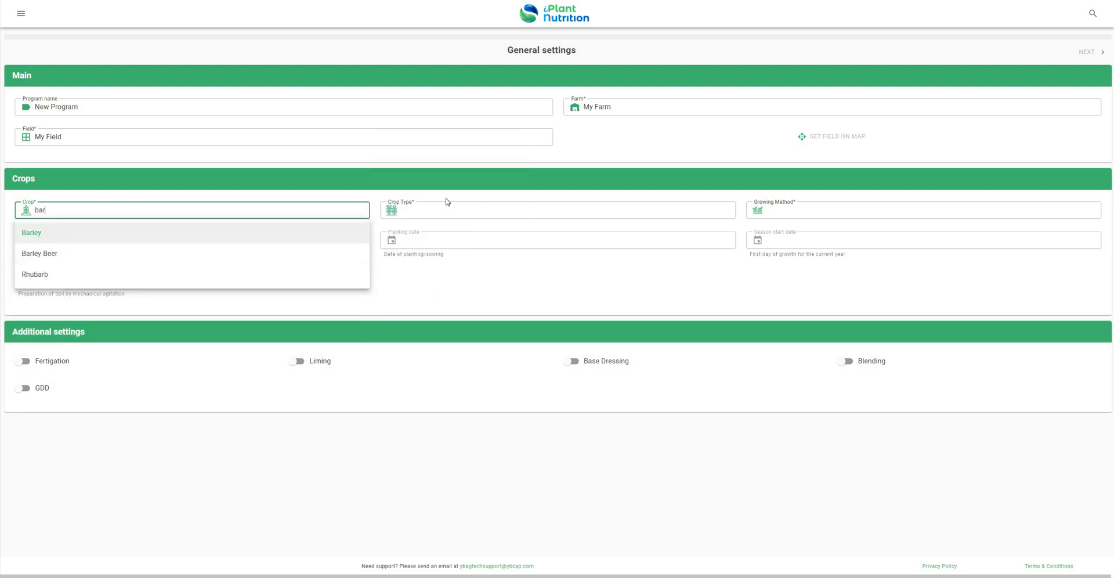
left_click(60, 237)
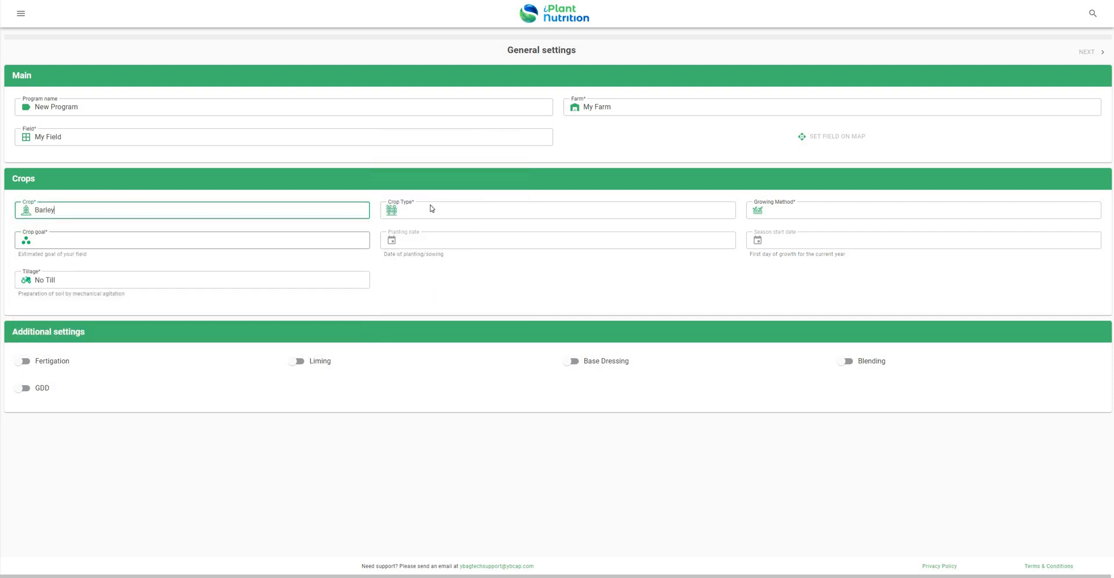
left_click(432, 204)
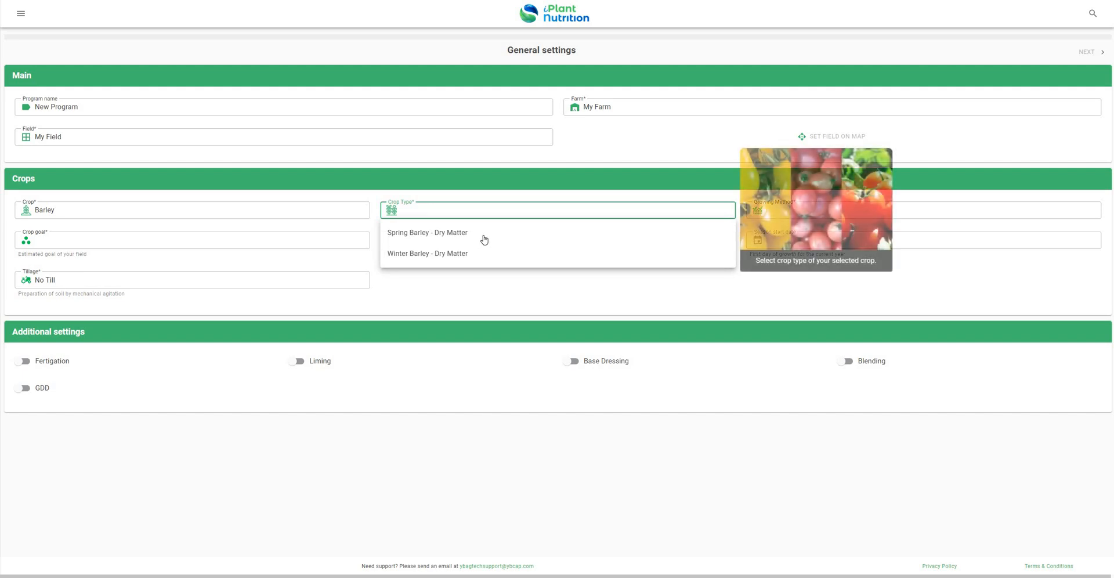
key("Return")
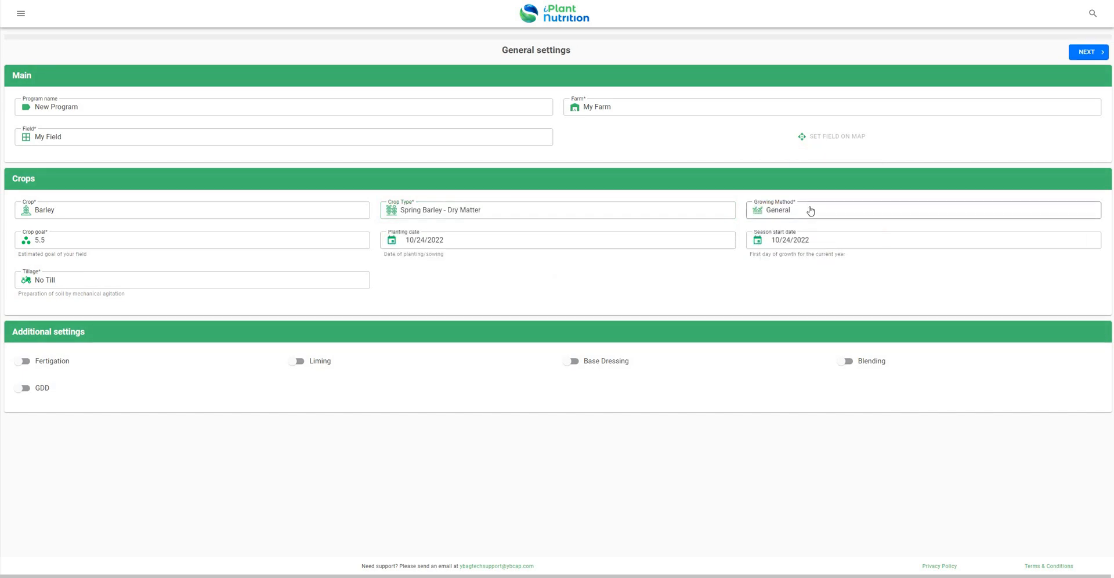
left_click(832, 216)
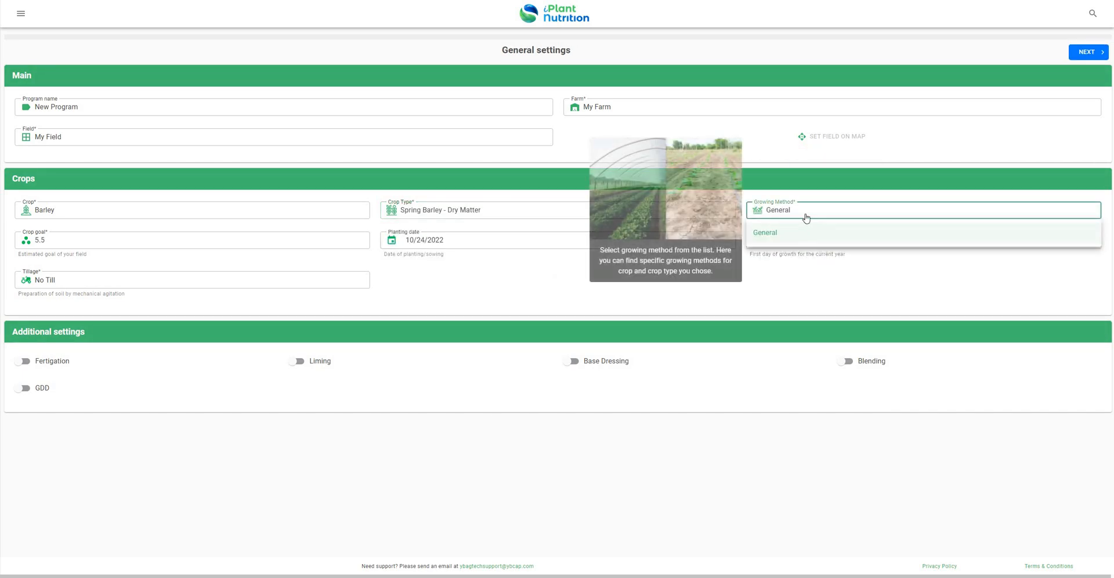
left_click(767, 217)
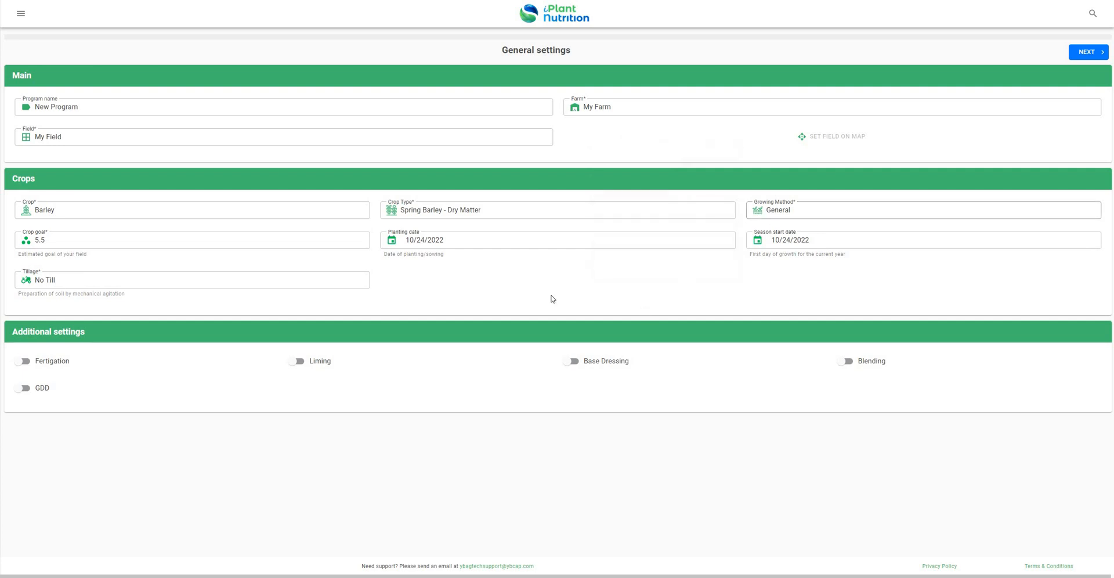
- Set crop goal 7, Till tillage and Quantitative fertigation, and proceed to the plan
left_click(65, 243)
left_click(53, 308)
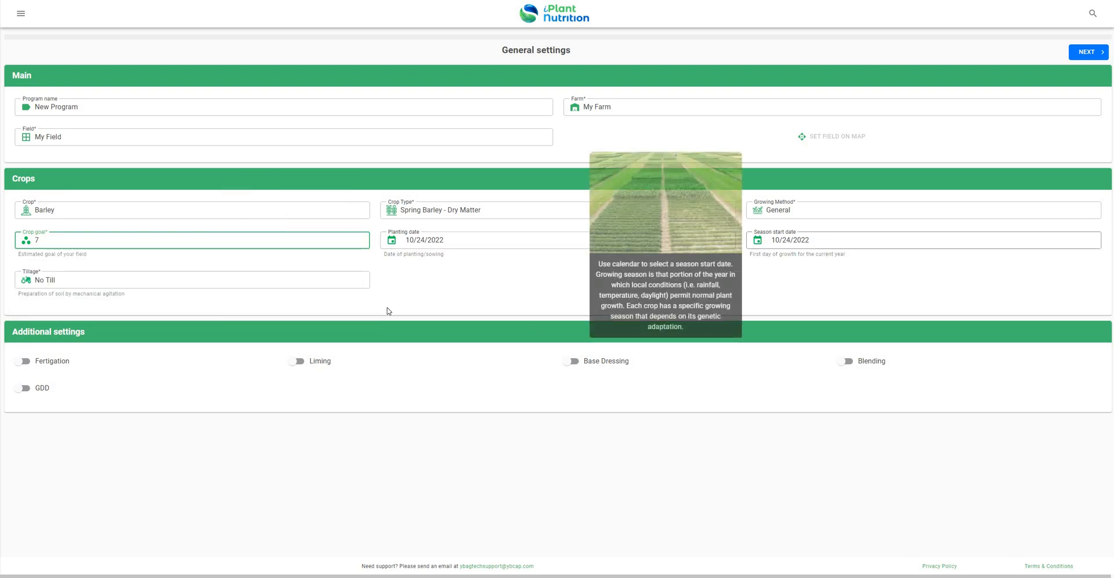
left_click(133, 280)
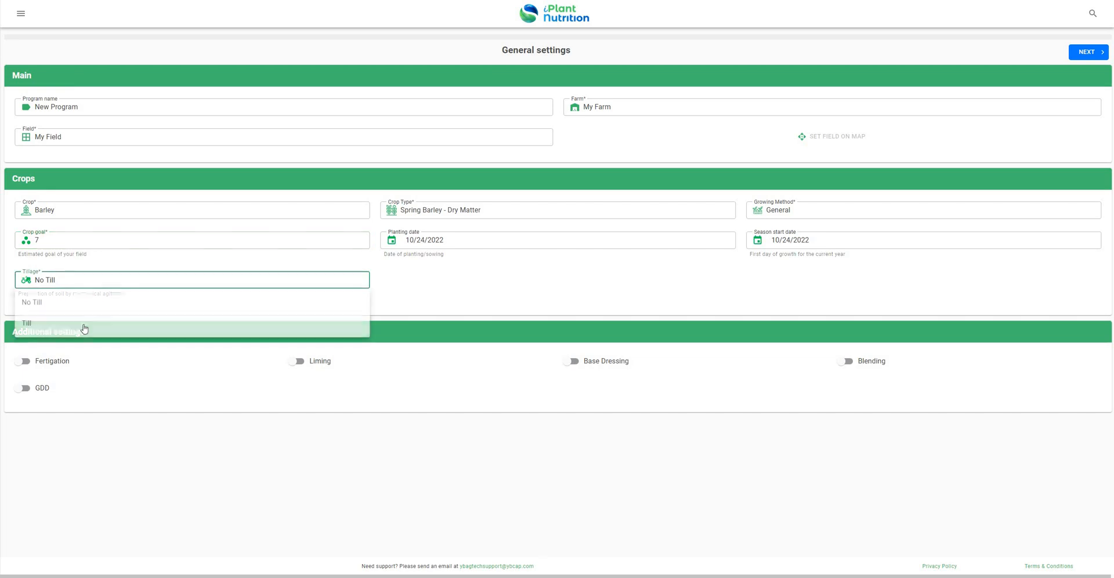
left_click(129, 319)
left_click(214, 395)
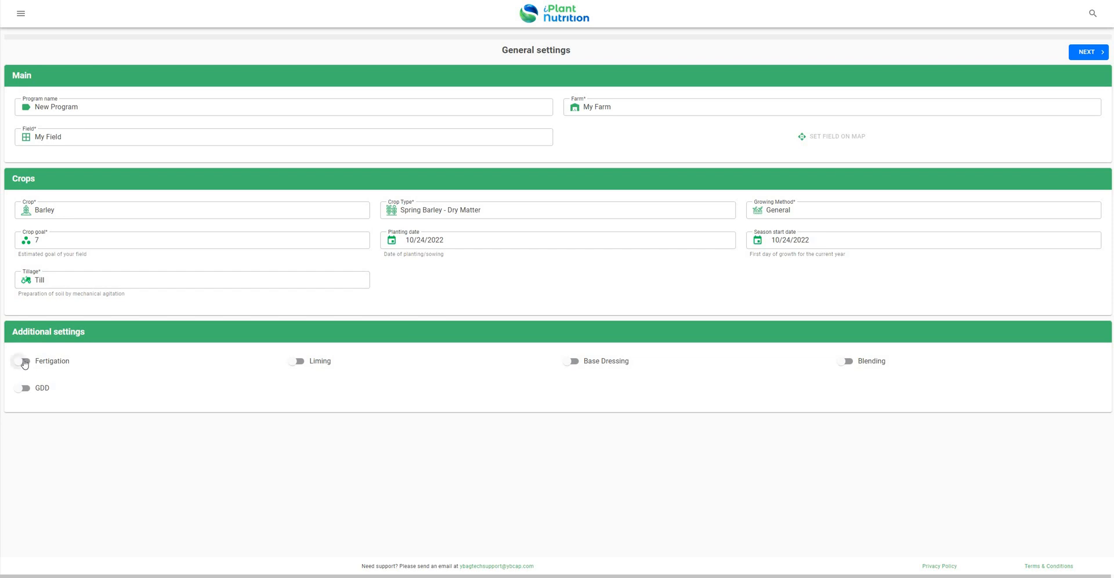
left_click(24, 364)
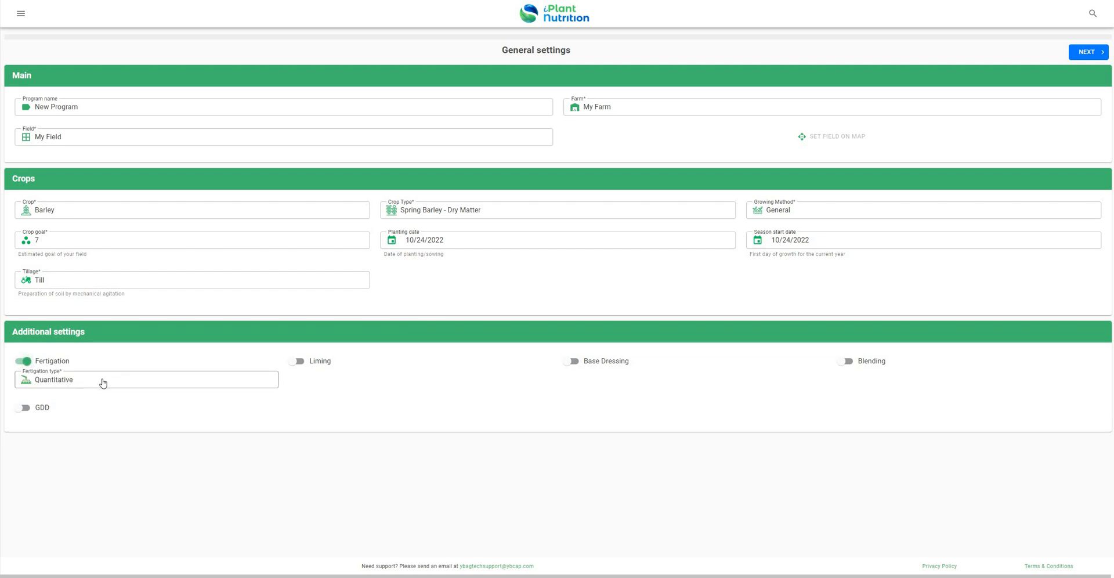
left_click(102, 383)
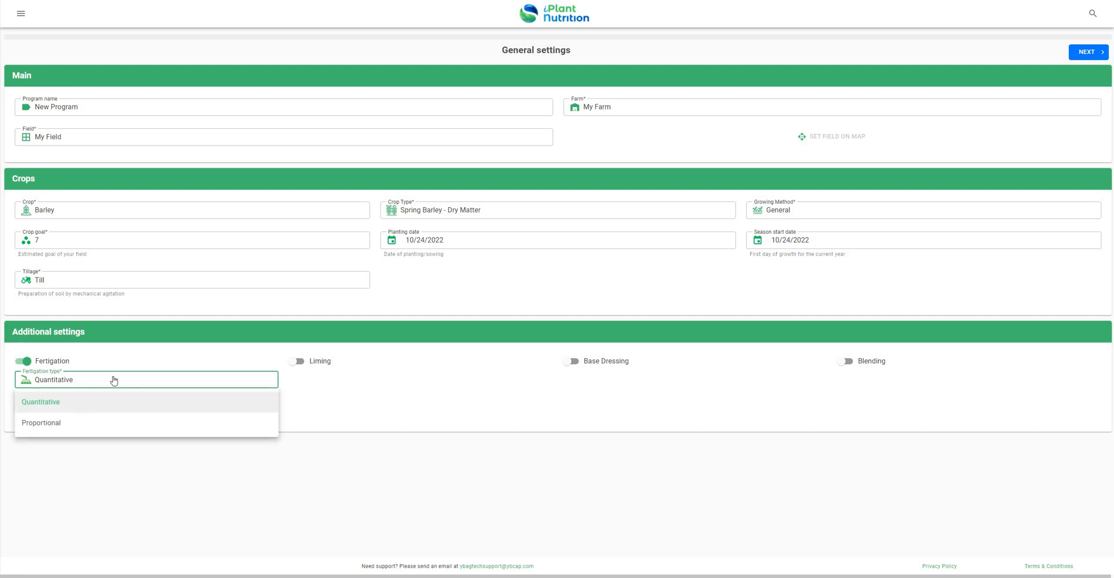
left_click(363, 392)
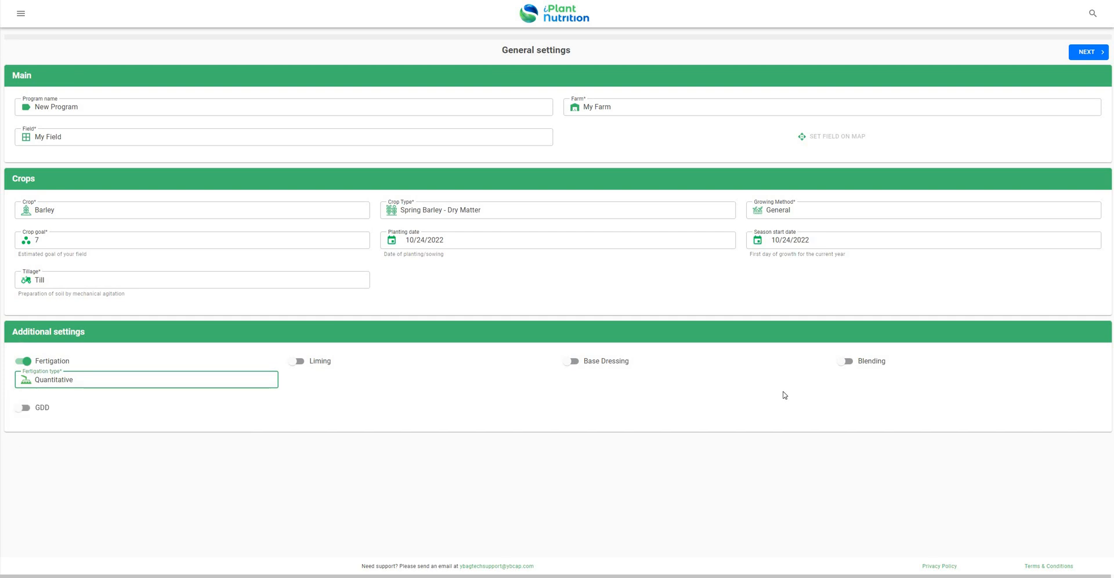
left_click(454, 397)
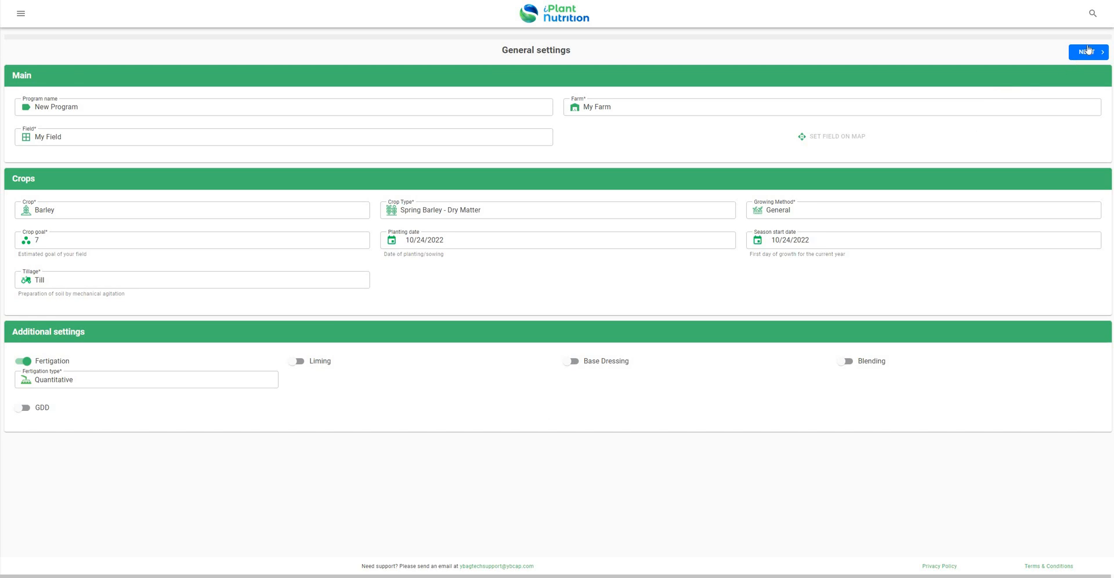
left_click(1088, 51)
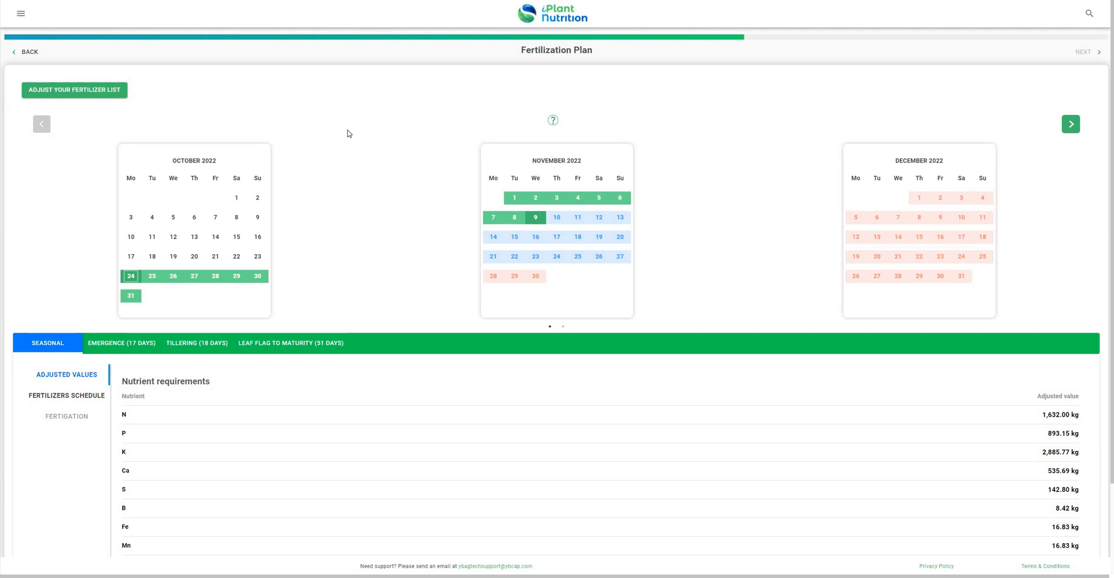
- Review seasonal and Emergence, Tillering, Leaf Flag to Maturity needs, then view the fertilizer schedule
scroll(160, 296, "down", 3)
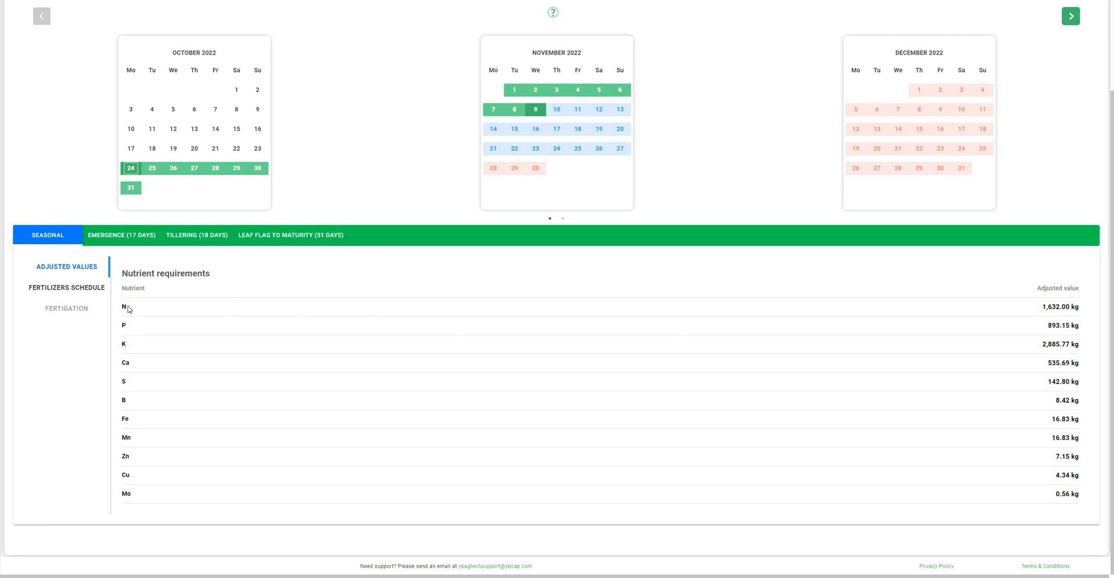
scroll(124, 354, "up", 3)
left_click(133, 343)
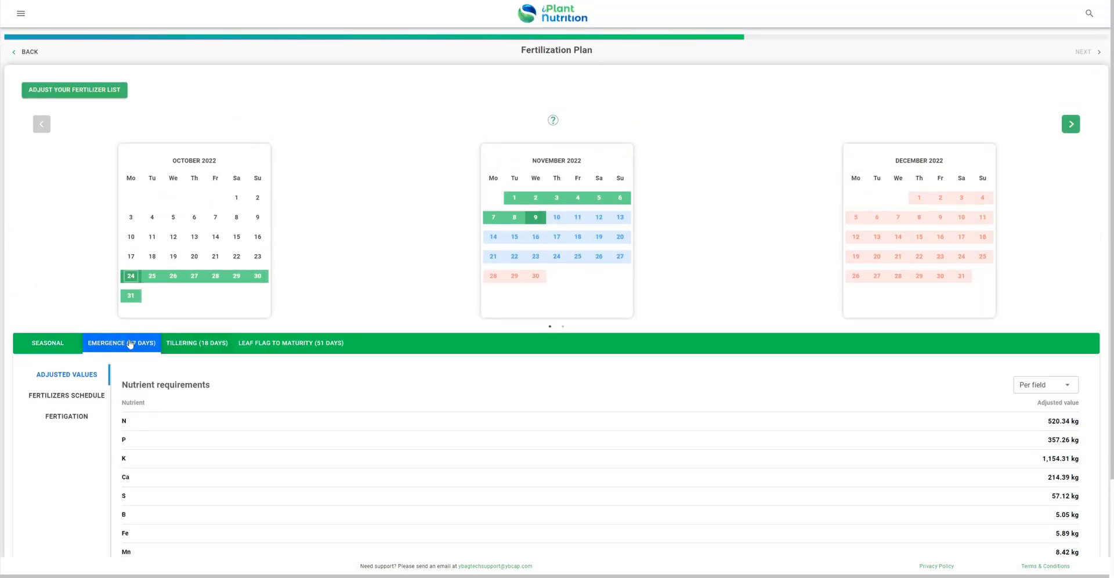
left_click(197, 343)
left_click(290, 343)
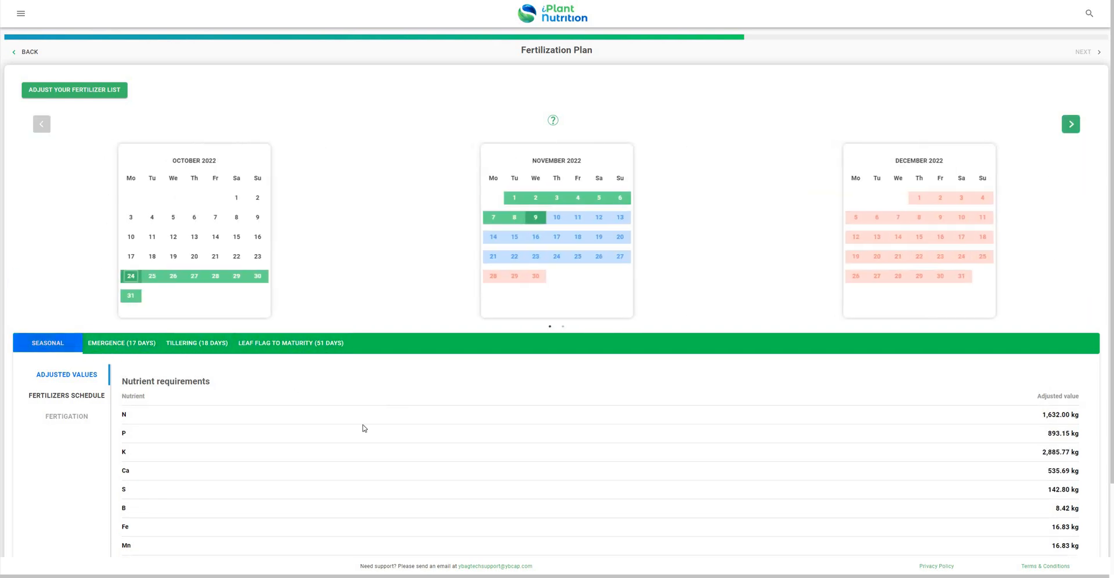
left_click(58, 397)
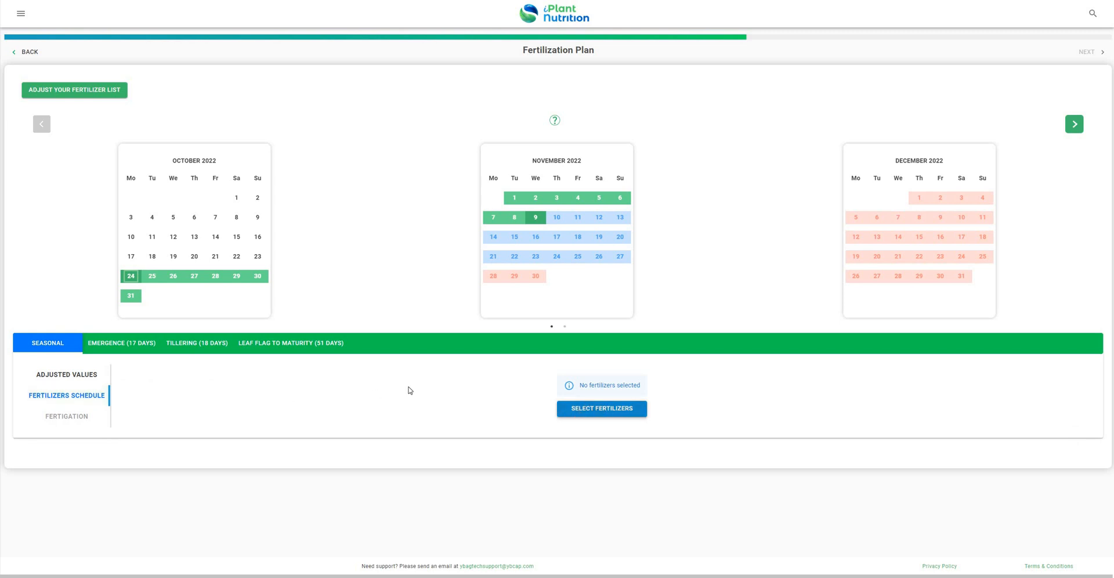
- Add the starred Ammonium Sulphate, Fe-DTPA 11%, Fe-EDDHMA 6% and Fe-EDTA 13% to the chosen fertilizers
left_click(602, 409)
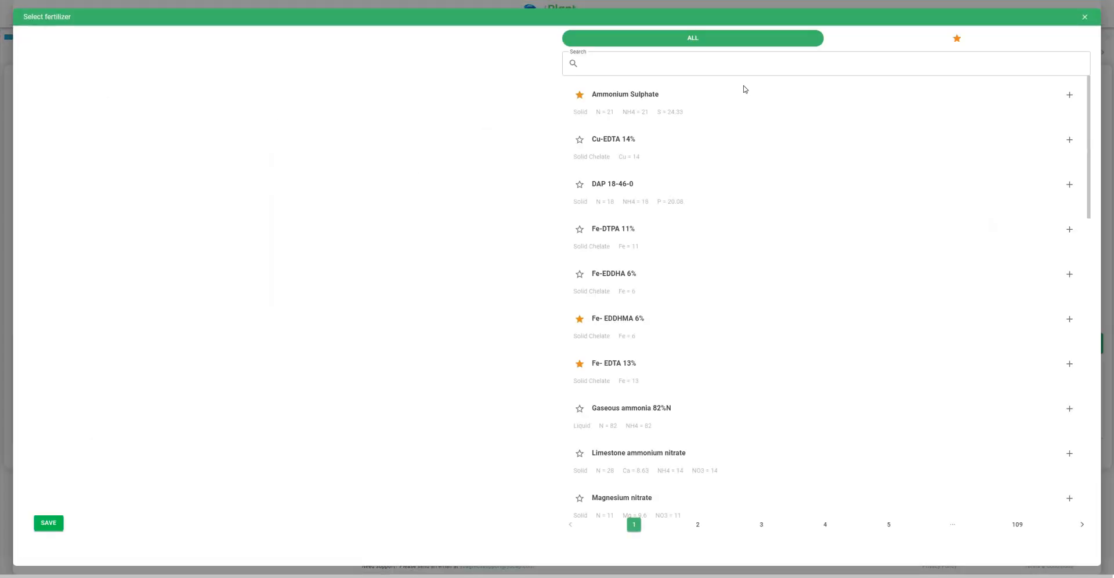
scroll(679, 194, "down", 6)
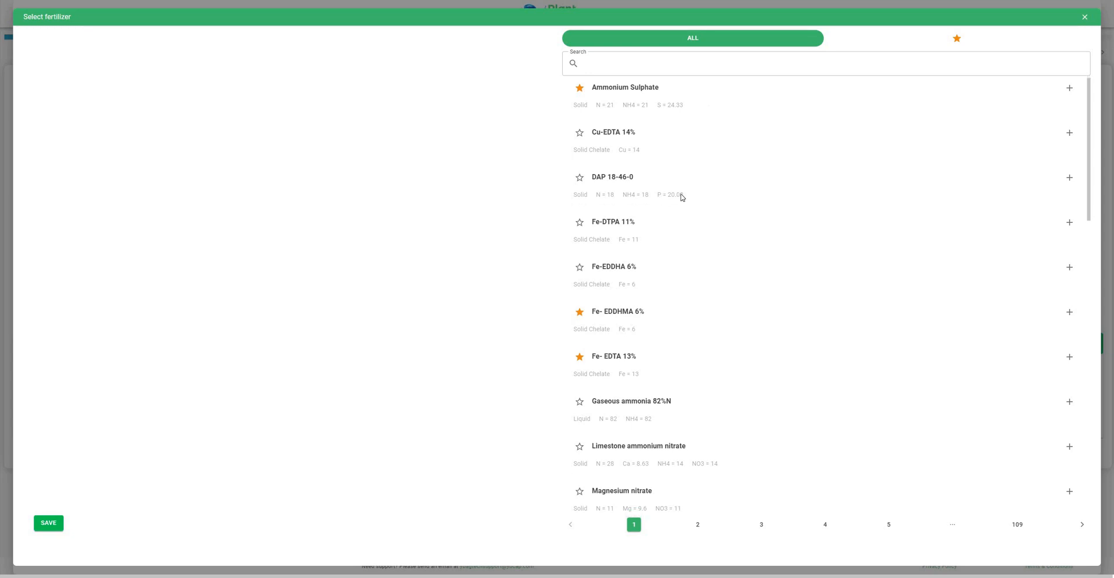
scroll(737, 232, "down", 3)
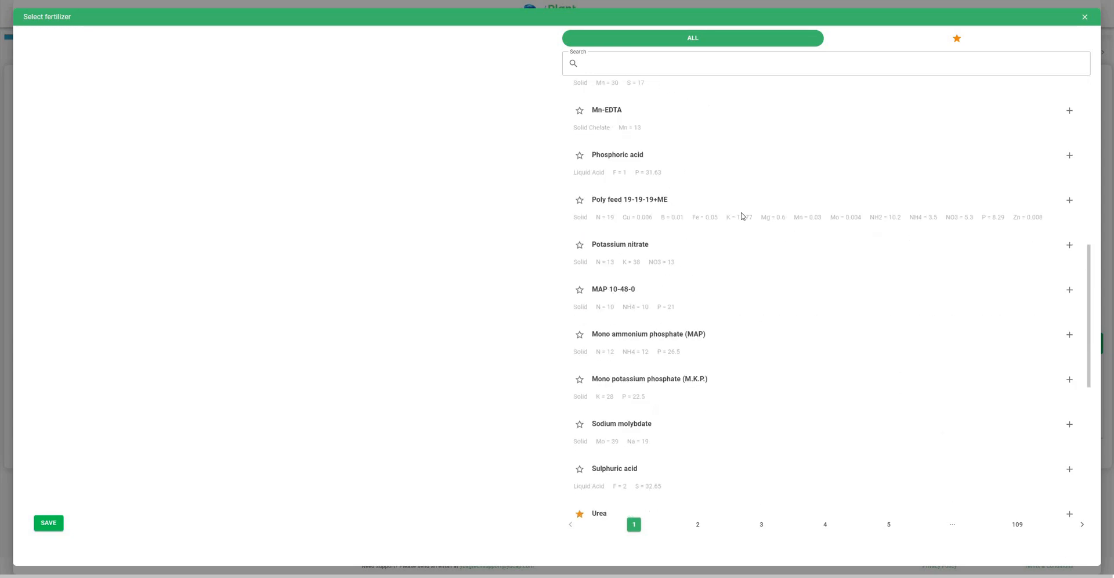
scroll(694, 170, "up", 10)
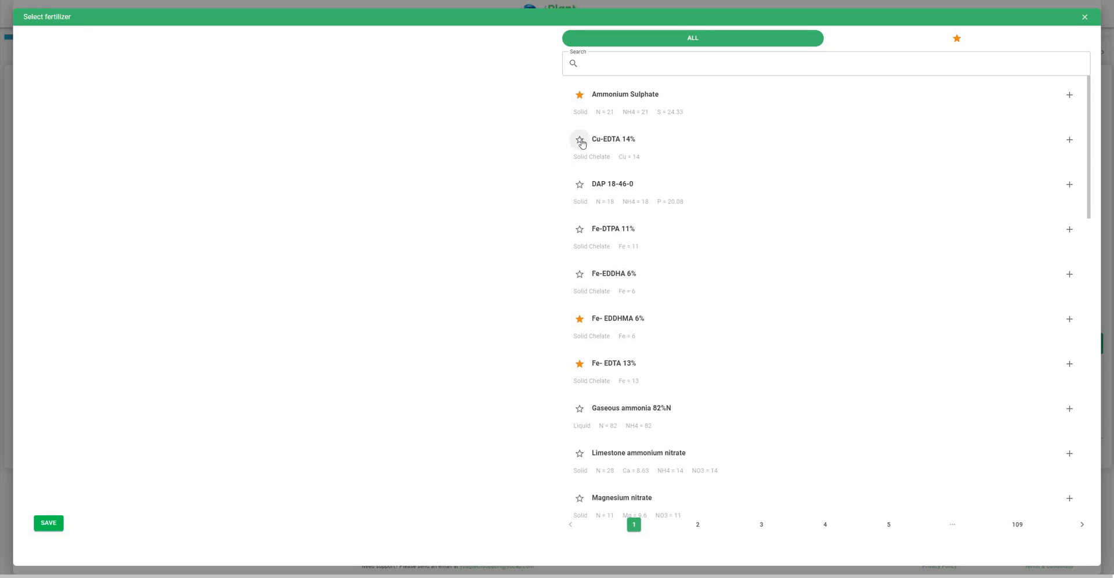
scroll(580, 134, "down", 2)
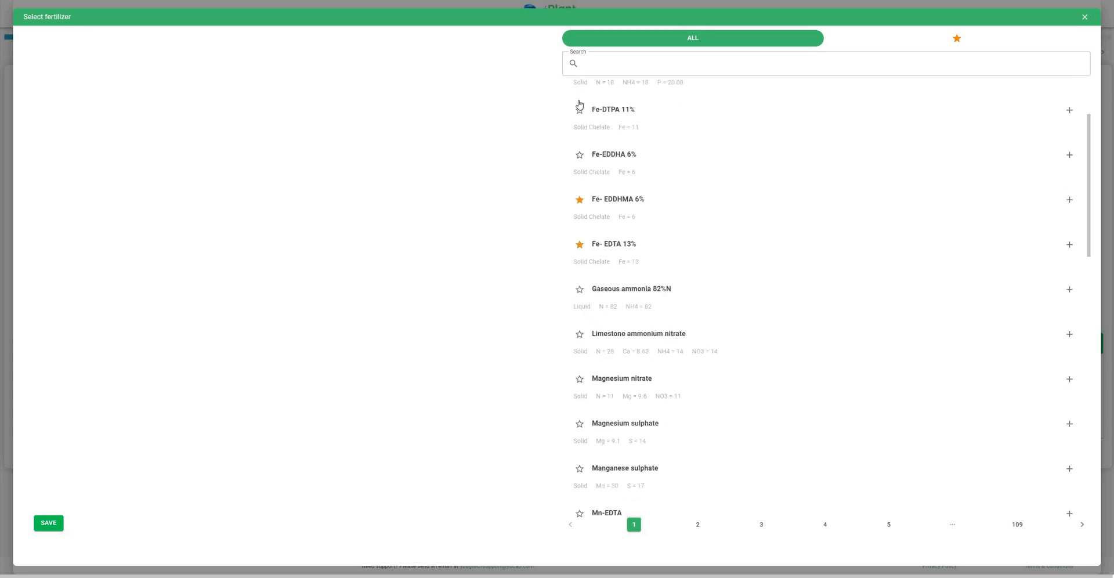
left_click(923, 39)
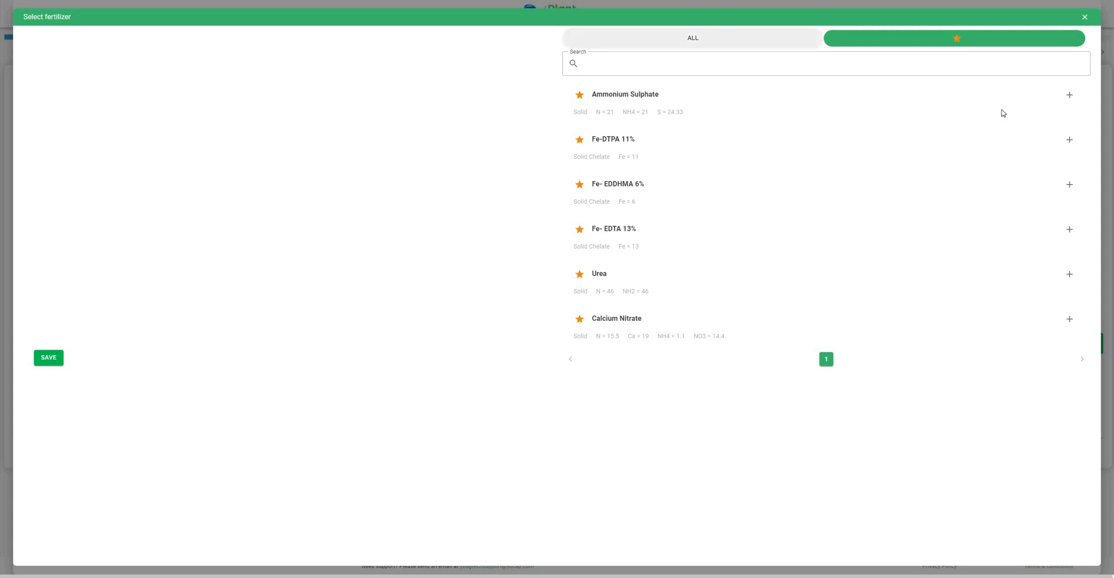
left_click(1071, 95)
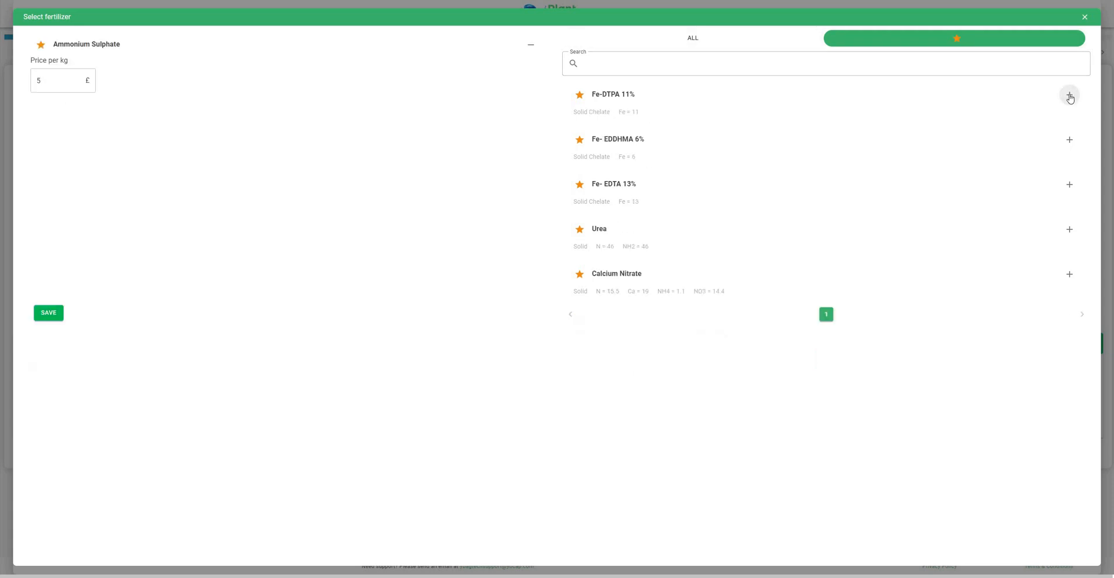
left_click(1069, 96)
left_click(1069, 95)
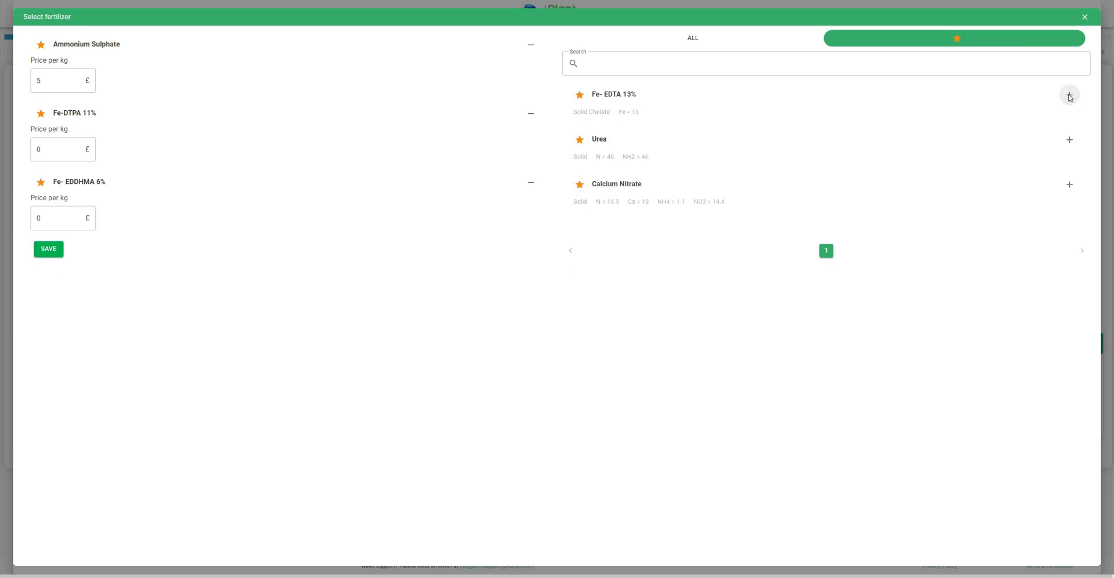
left_click(1068, 95)
left_click(1069, 95)
left_click(1069, 95)
- Show all fertilizers and price Urea at £10 and Calcium Nitrate at £5 per kg
left_click(687, 44)
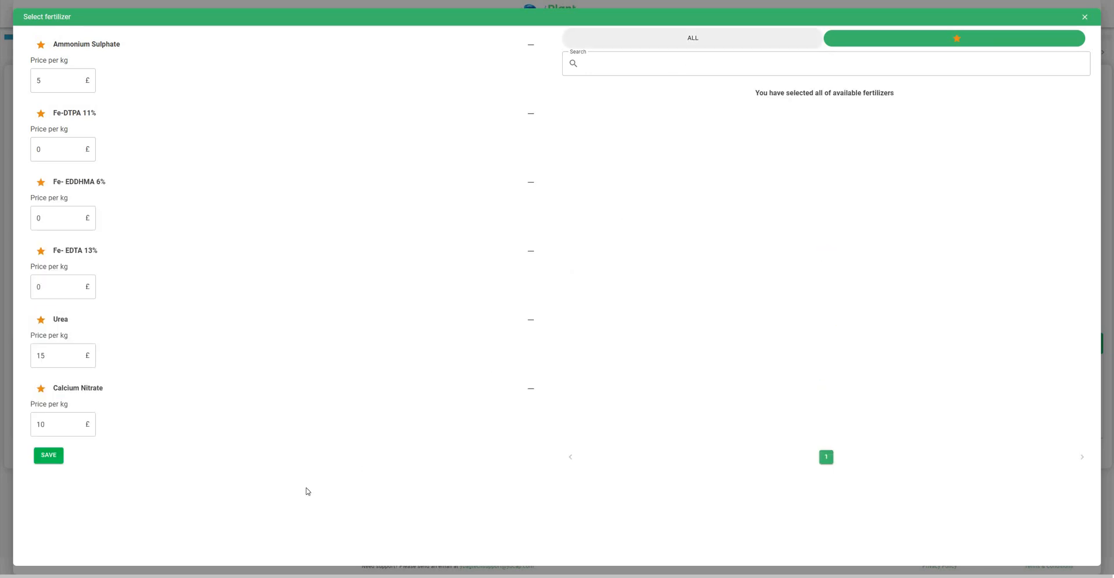
left_click(54, 217)
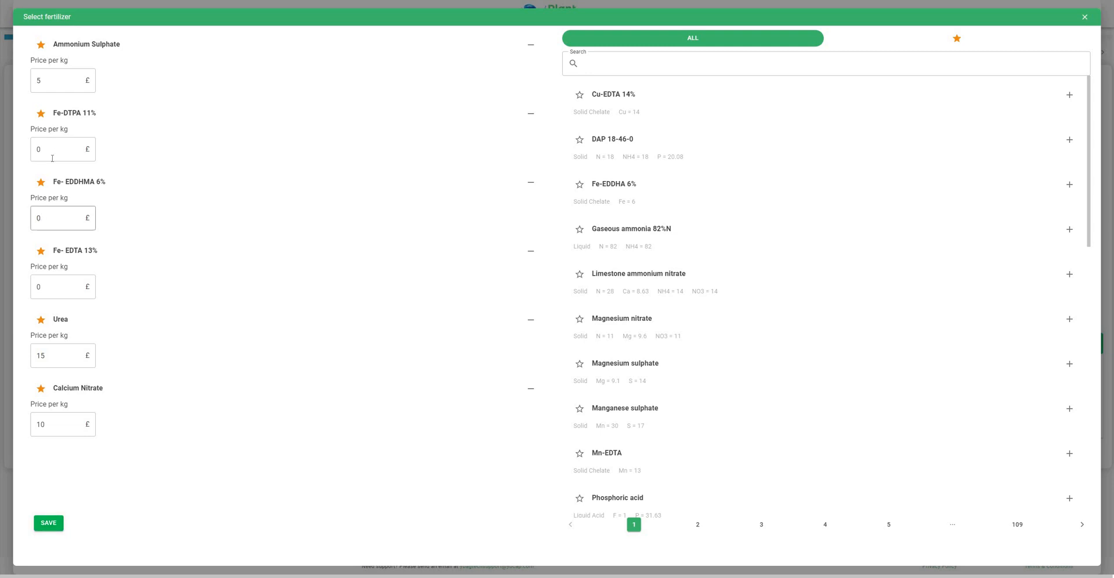
left_click(49, 83)
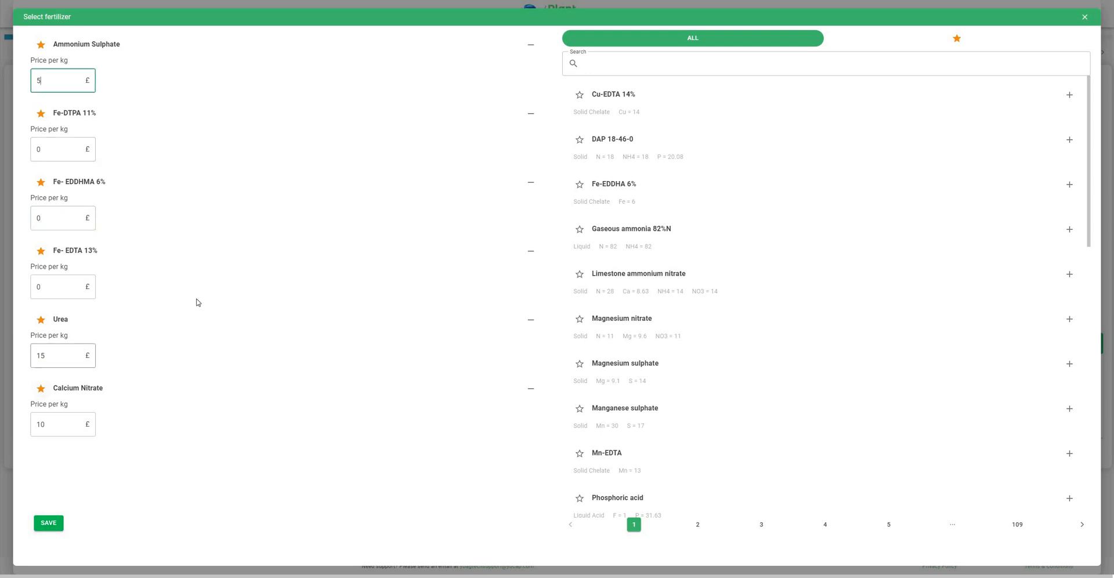
double_click(42, 355)
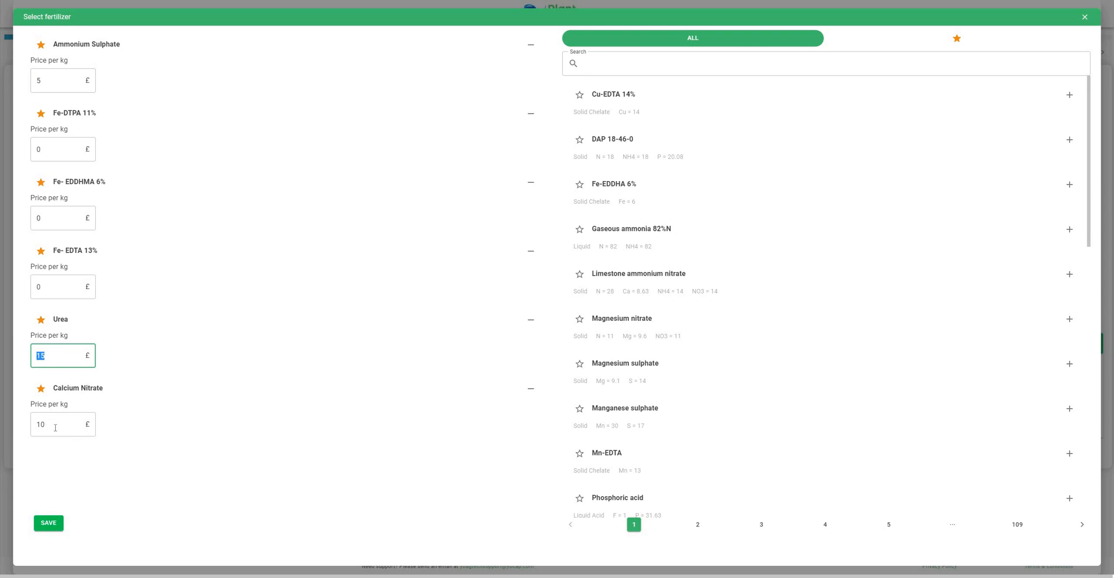
type("10")
key("Tab")
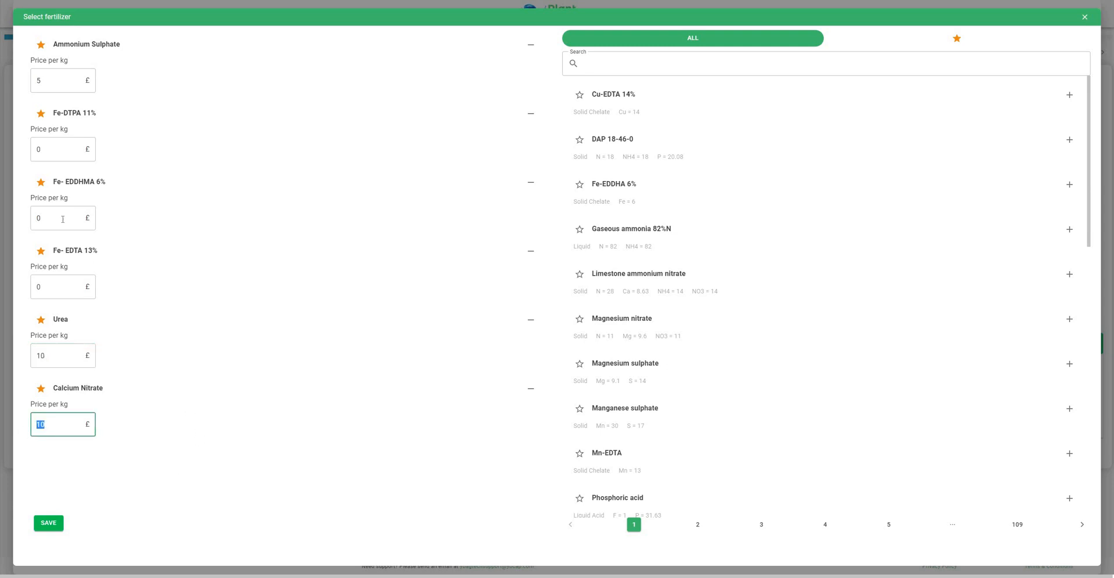
type("5")
- Price Fe-EDDHMA 6%, Fe-EDTA 13% and Fe-DTPA 11% at £5 per kg and save the list
double_click(62, 220)
type("5")
key("Tab")
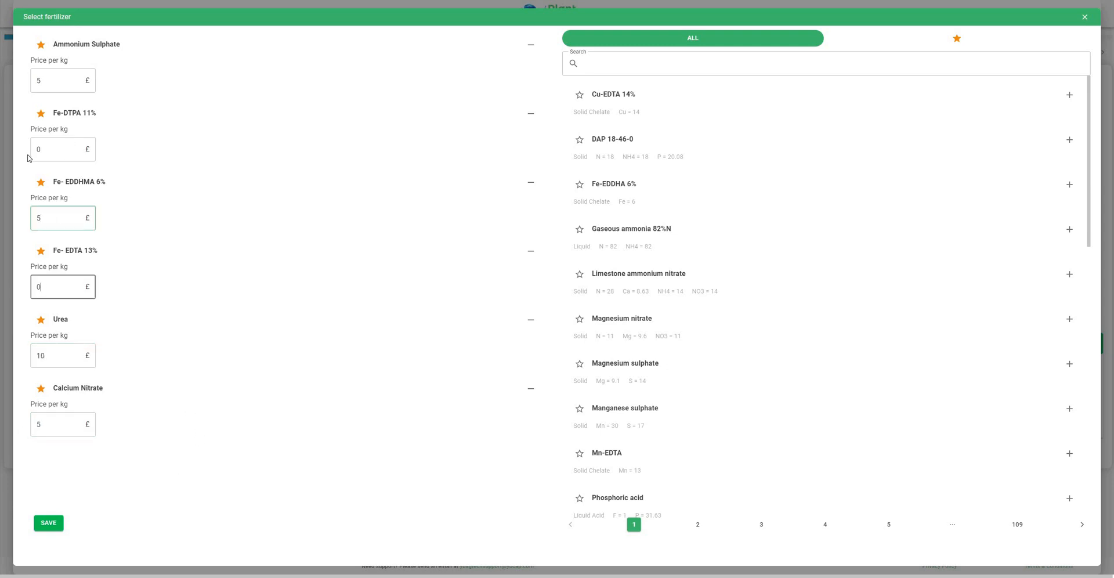
left_click_drag(42, 288, 29, 288)
type("5")
left_click_drag(42, 150, 28, 158)
type("5")
left_click(49, 524)
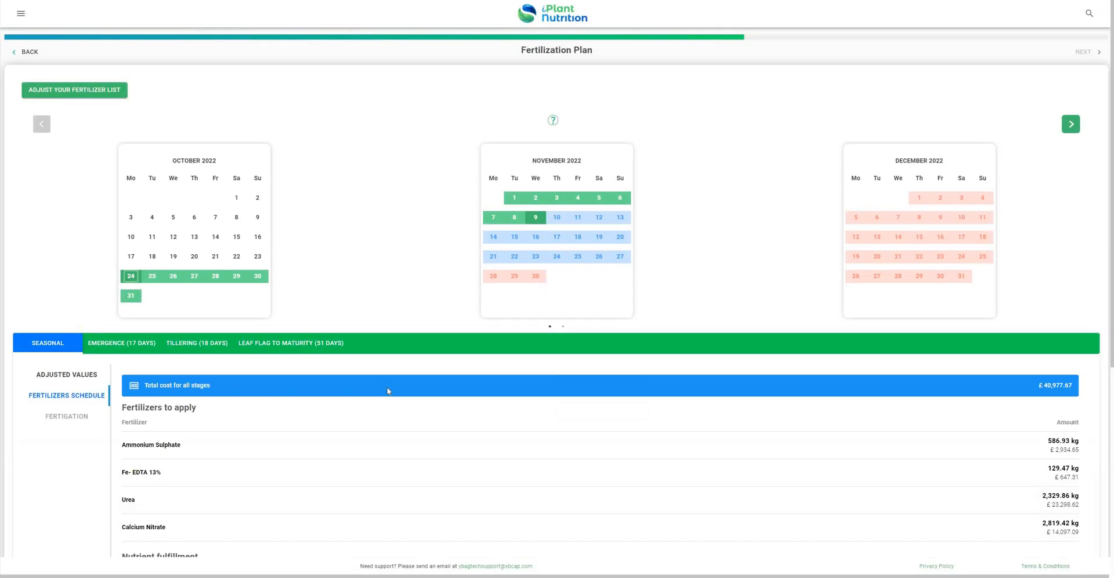
- Review the four-fertilizer schedule totalling £40,977.67 and the 0% phosphorus fulfillment, then return to the top
scroll(460, 281, "down", 2)
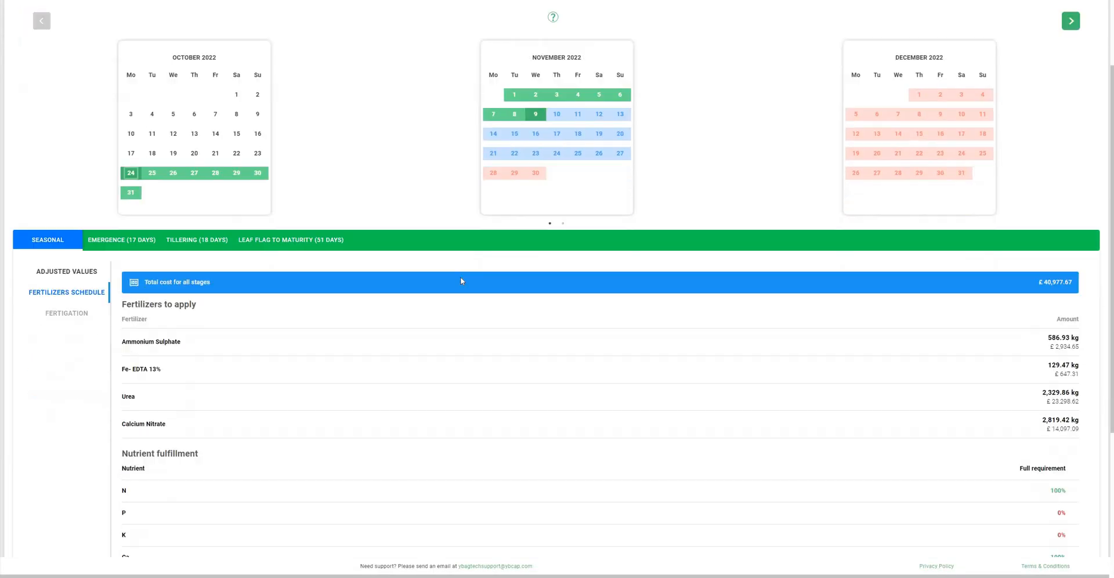
scroll(461, 281, "down", 2)
scroll(639, 263, "down", 1)
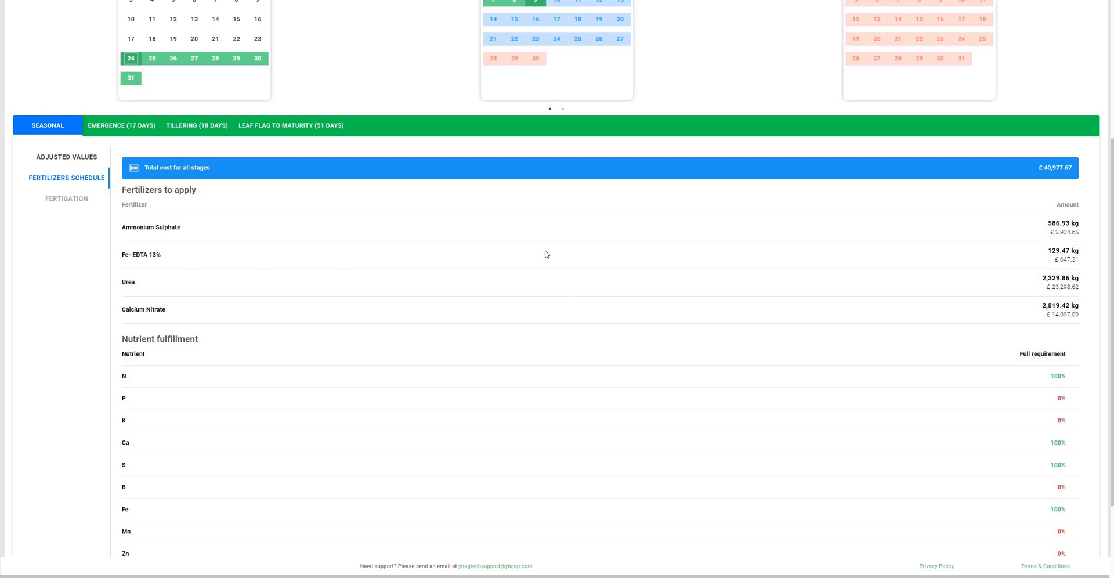
scroll(157, 221, "down", 1)
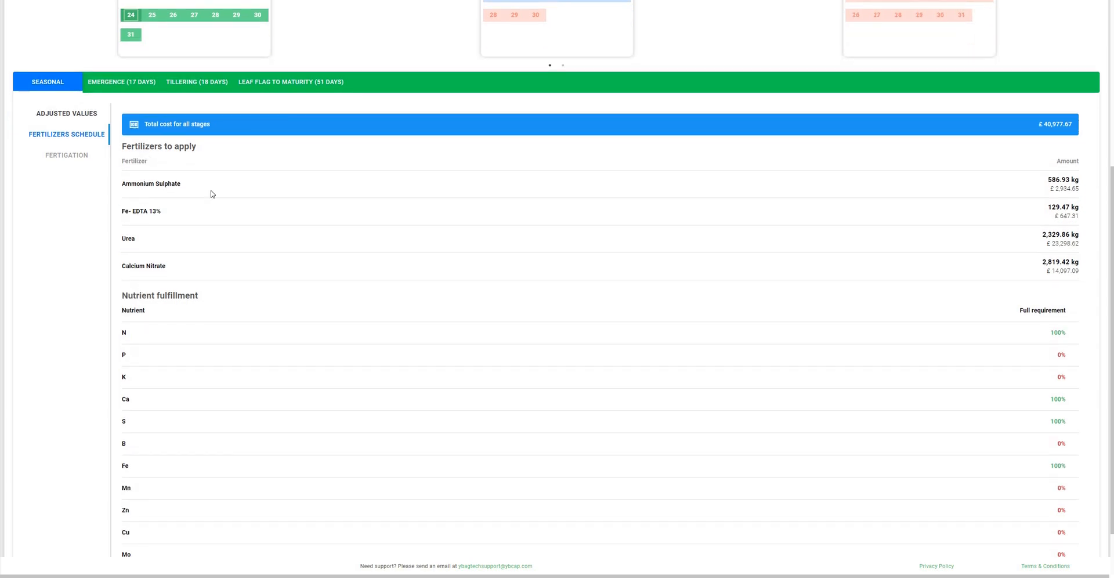
scroll(1035, 278, "down", 2)
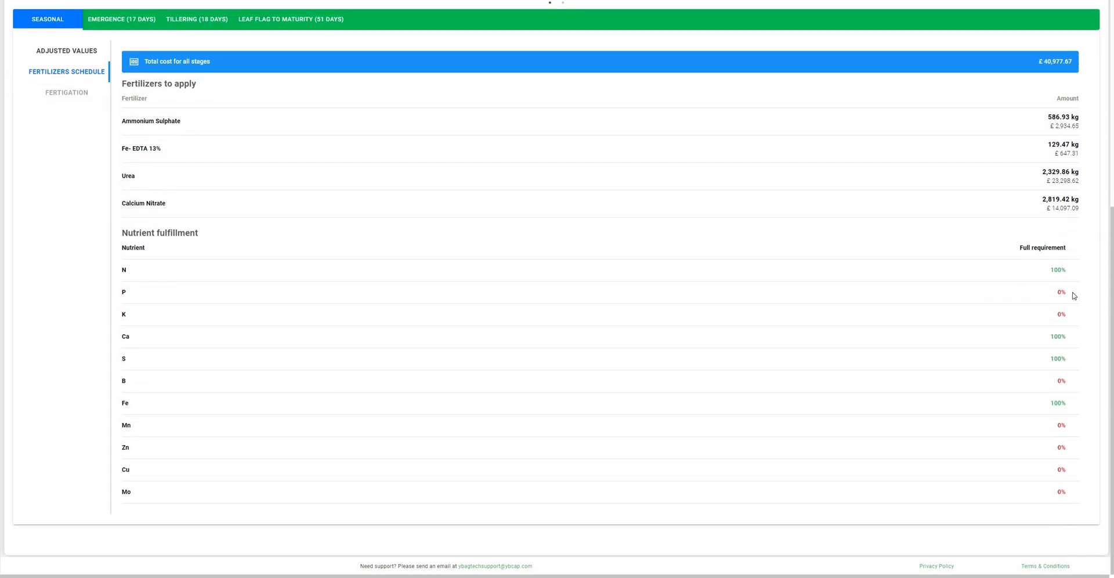
left_click_drag(294, 308, 138, 299)
left_click(513, 466)
scroll(318, 149, "up", 3)
scroll(632, 231, "down", 1)
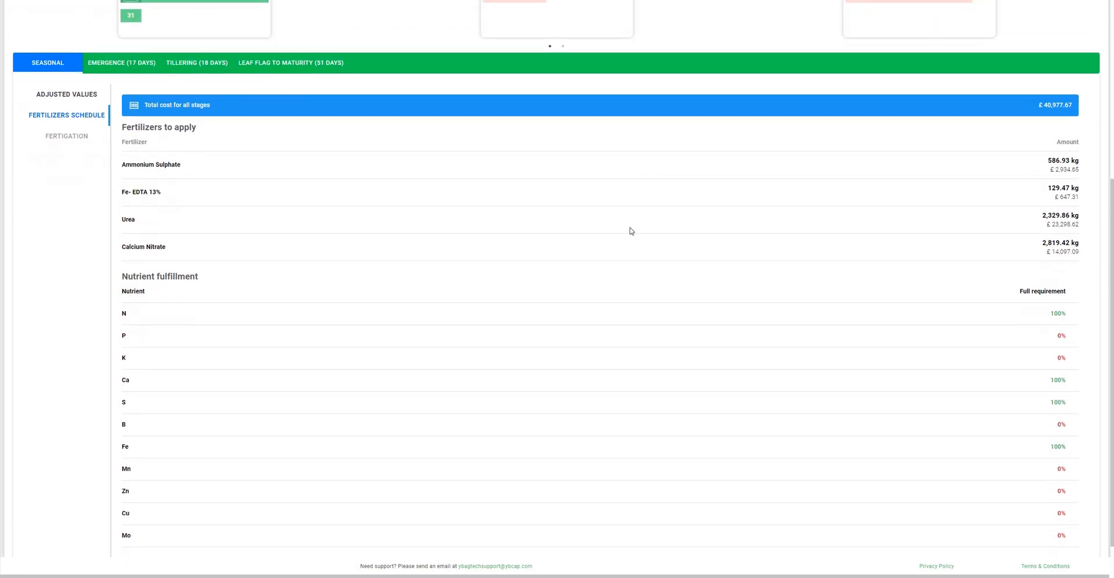
scroll(592, 264, "up", 5)
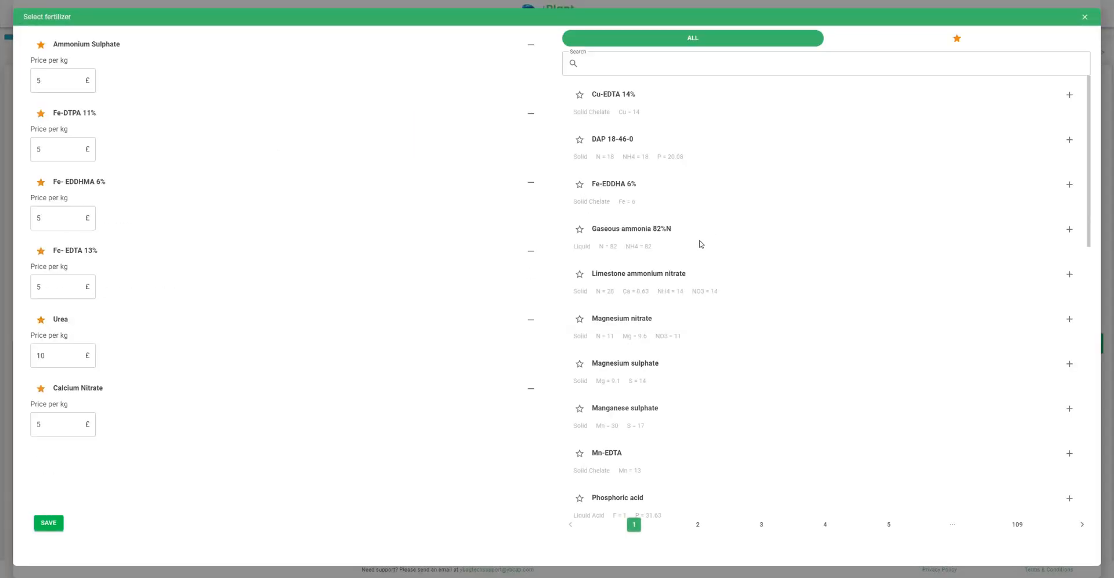
- Search the catalogue for 'pho', add Mono ammonium phosphate (MAP), and save the updated fertilizer list
scroll(713, 225, "down", 2)
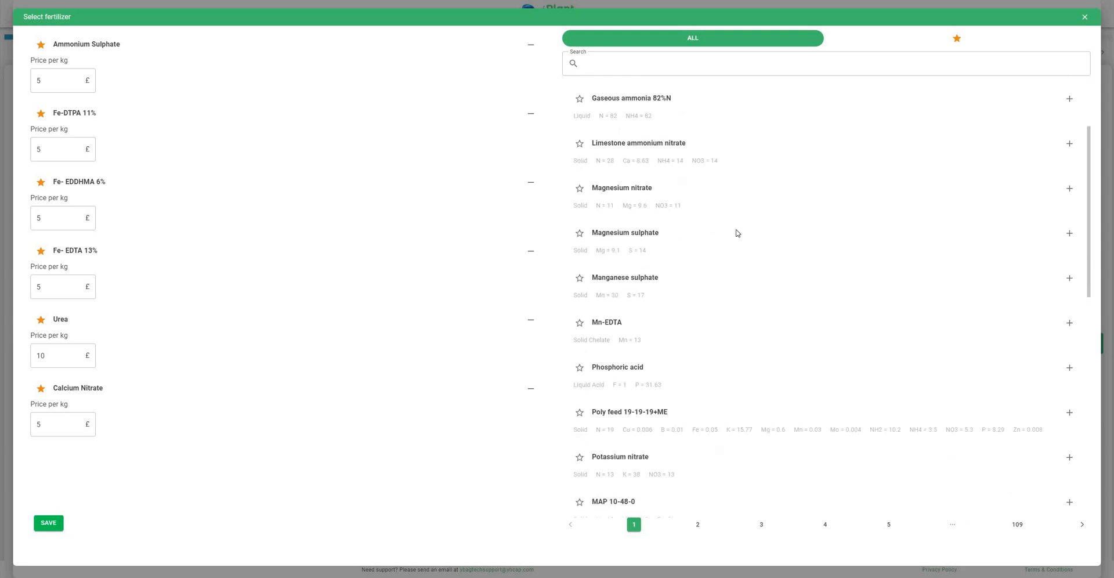
scroll(1033, 249, "down", 4)
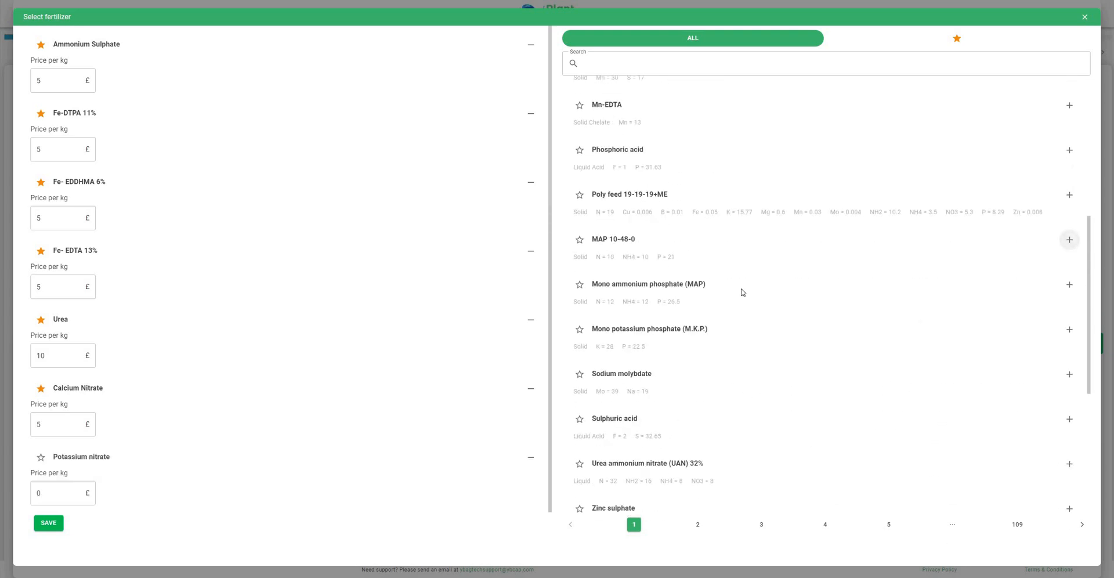
scroll(749, 293, "down", 4)
scroll(813, 222, "down", 2)
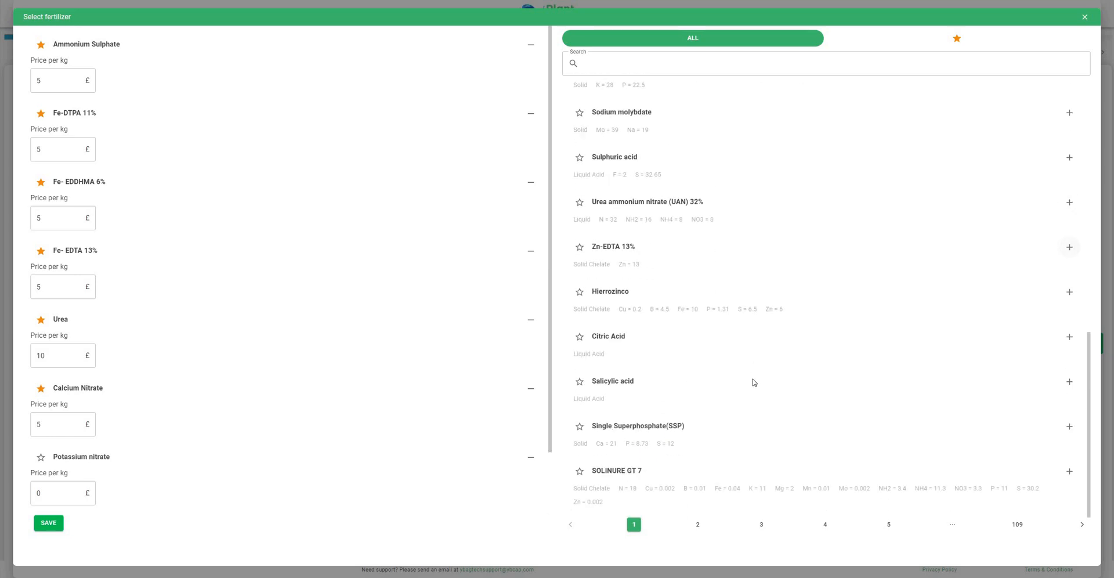
scroll(629, 69, "up", 4)
left_click(629, 69)
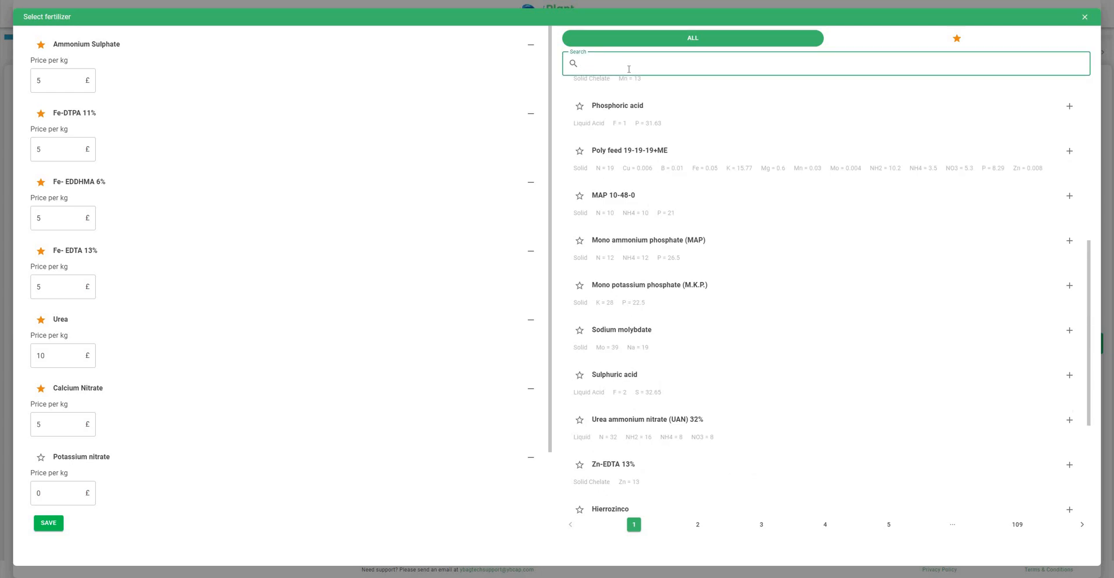
type("phos")
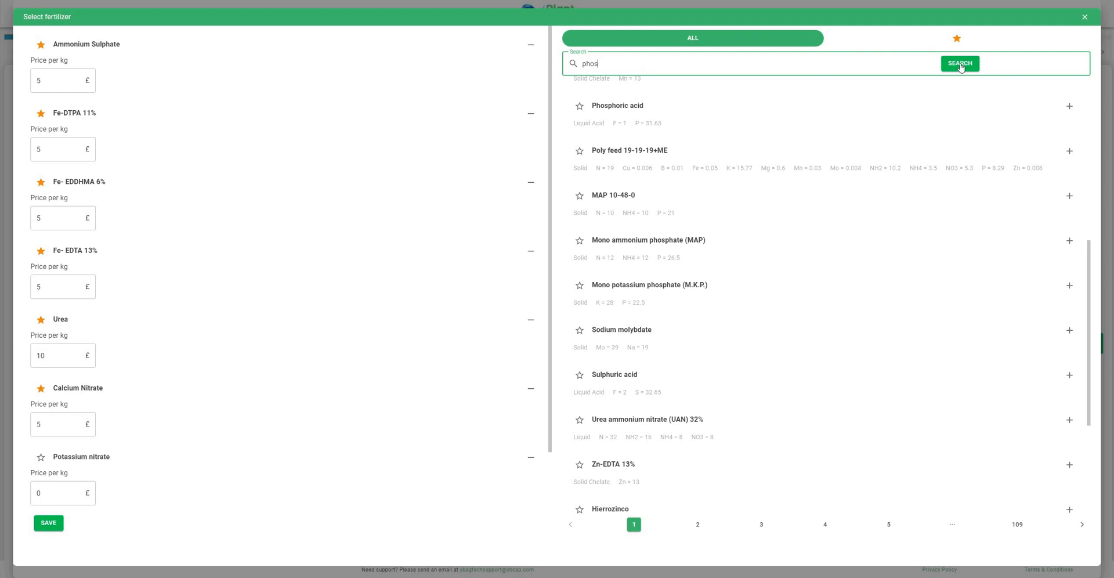
left_click(948, 69)
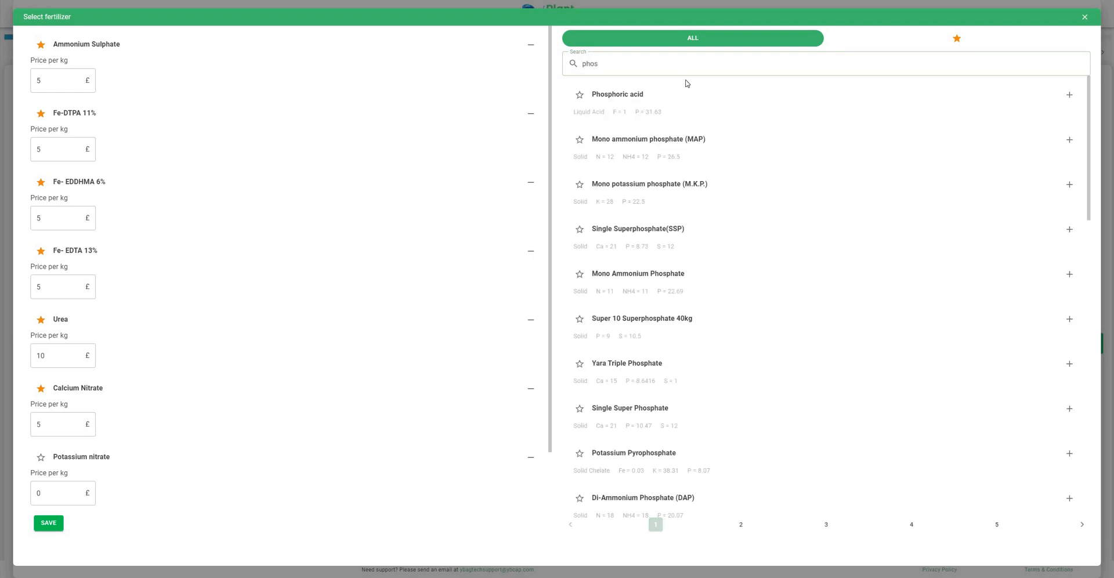
left_click(1069, 143)
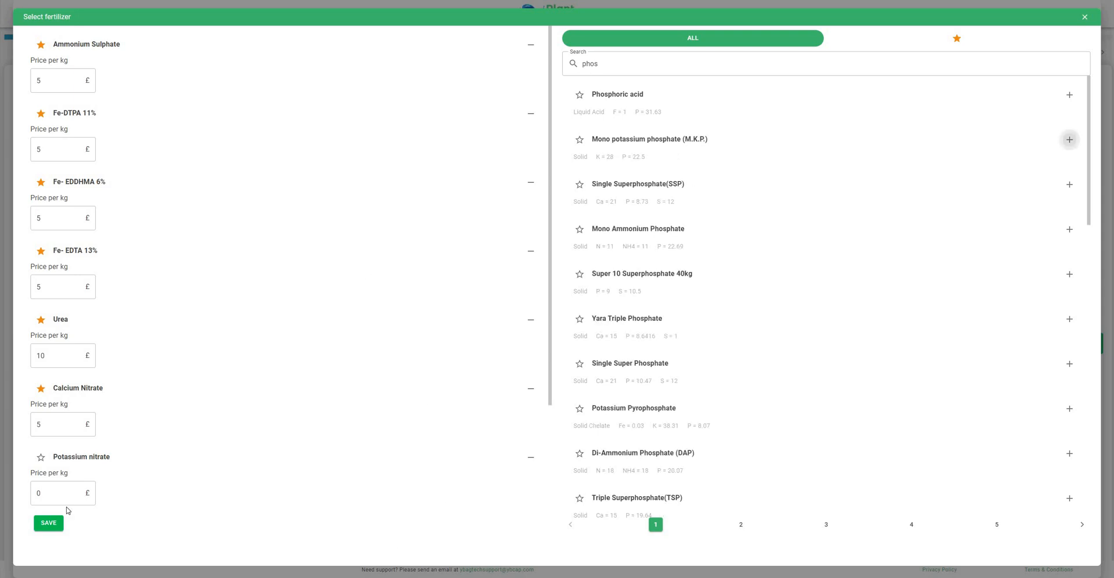
left_click(51, 524)
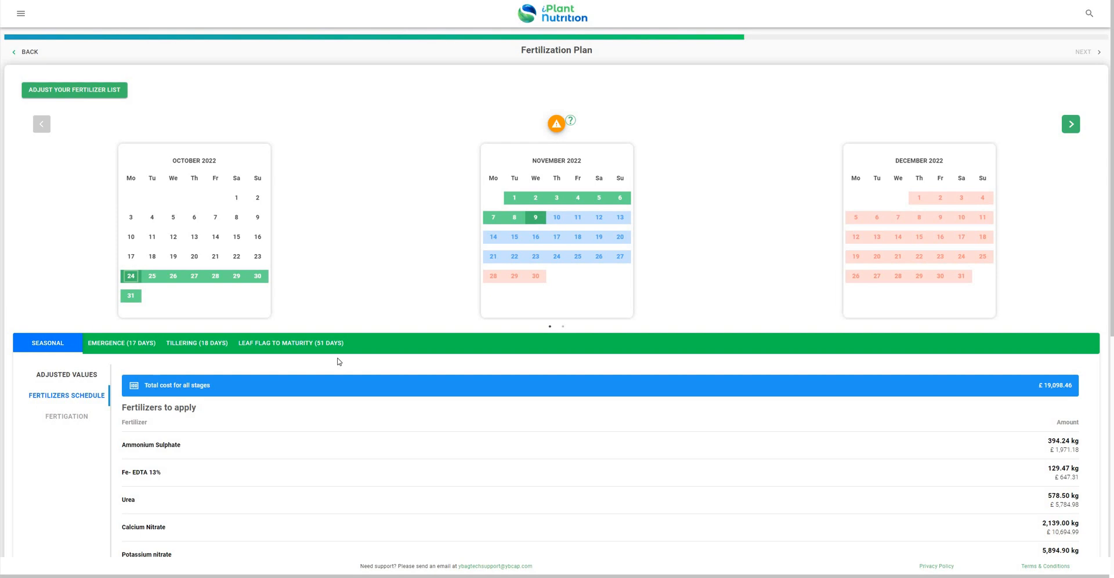
- Scroll through the seven-fertilizer seasonal schedule totalling £19,098.46, then back up to the Fertilization Plan header
scroll(340, 362, "down", 7)
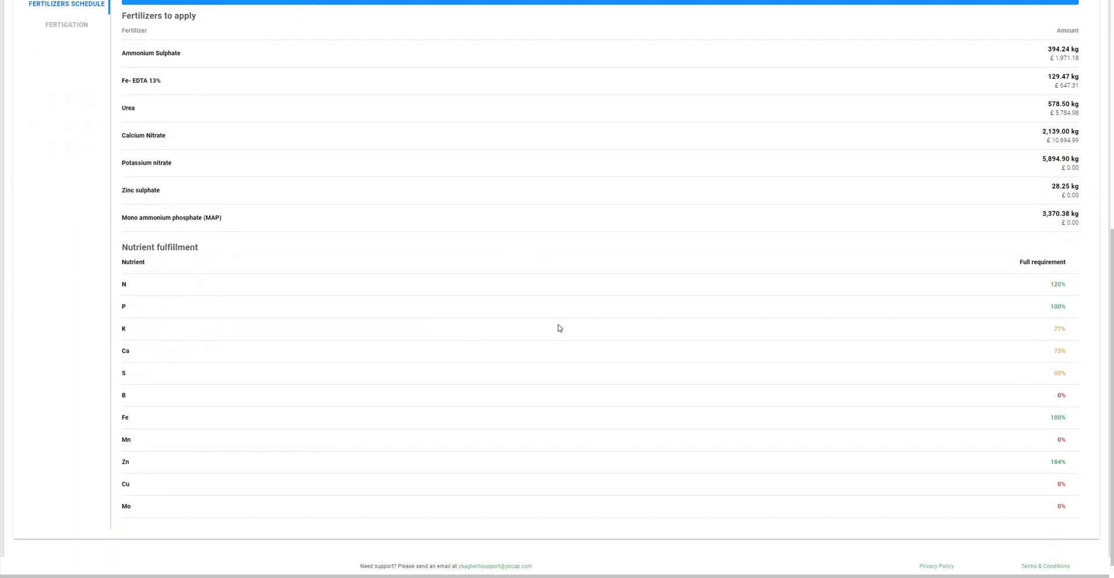
scroll(963, 322, "down", 1)
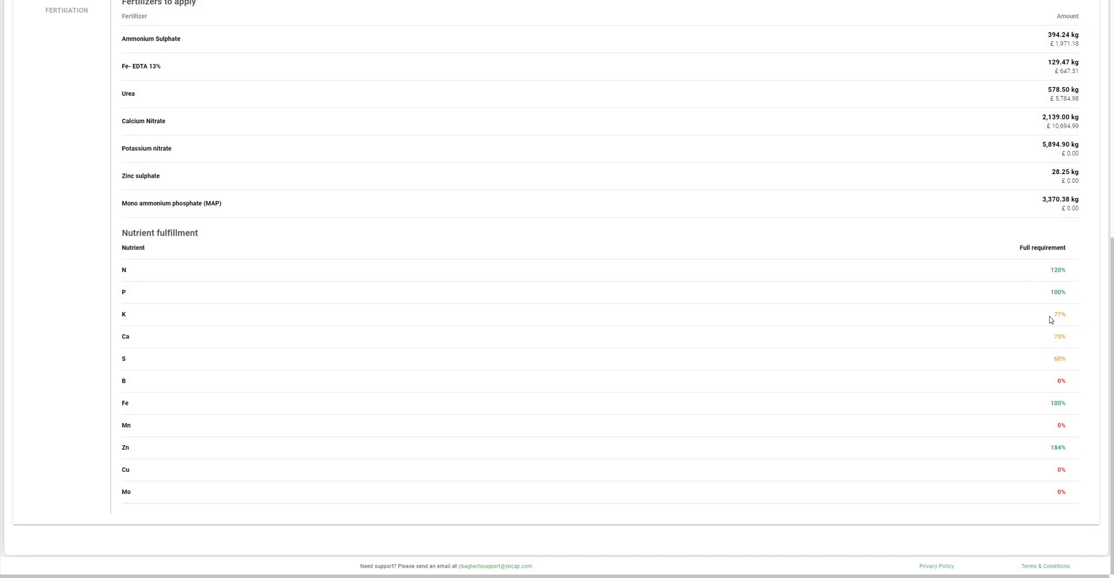
scroll(739, 331, "up", 2)
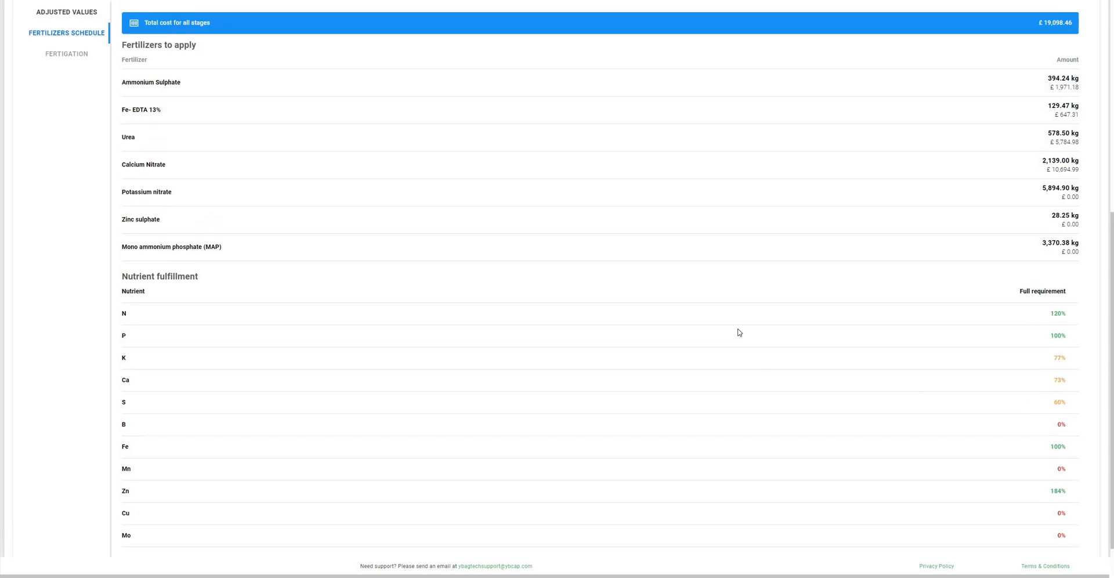
scroll(215, 156, "up", 1)
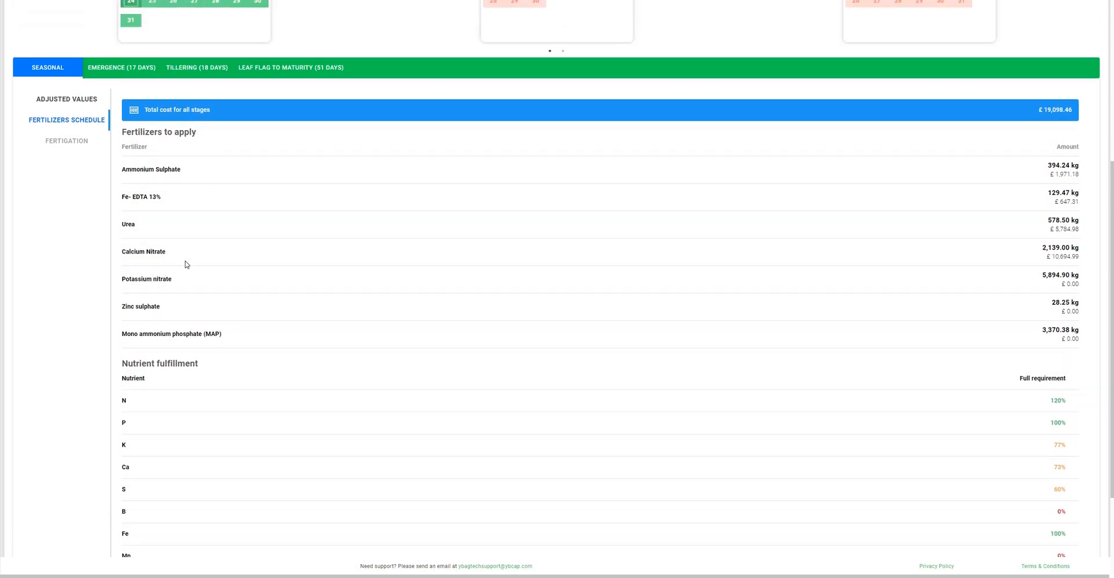
scroll(250, 348, "down", 3)
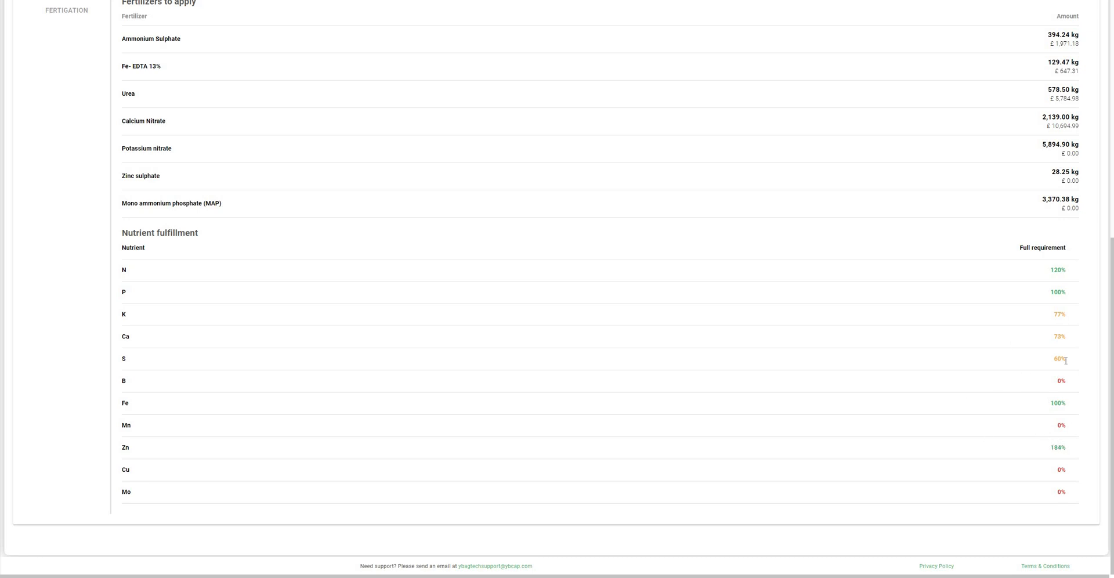
scroll(110, 301, "up", 6)
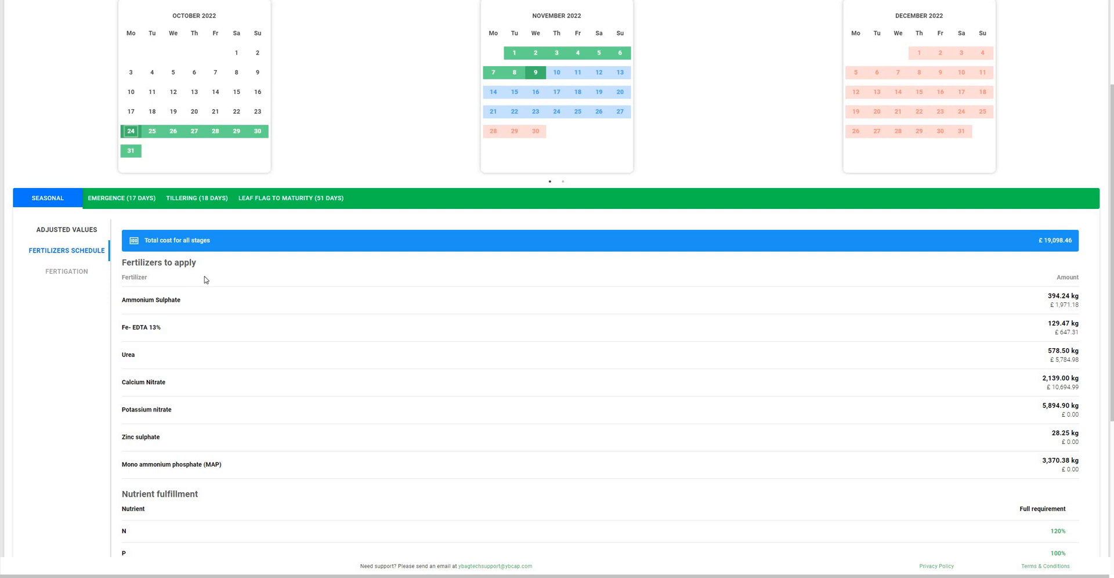
scroll(463, 364, "up", 3)
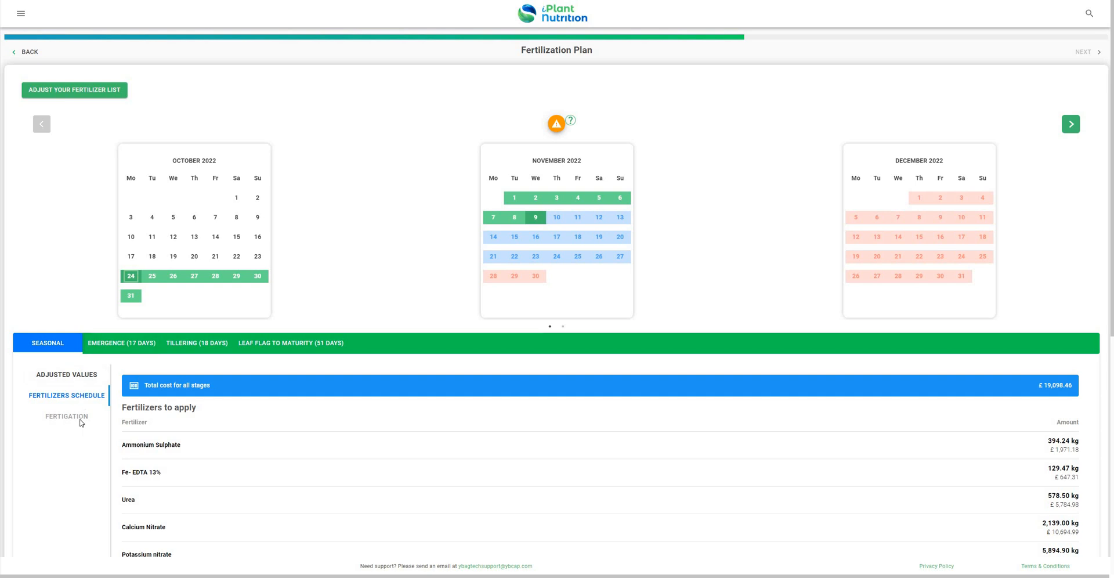
- Compare the Emergence and Leaf Flag to Maturity stage nutrient requirements, ending on Emergence
scroll(133, 258, "down", 2)
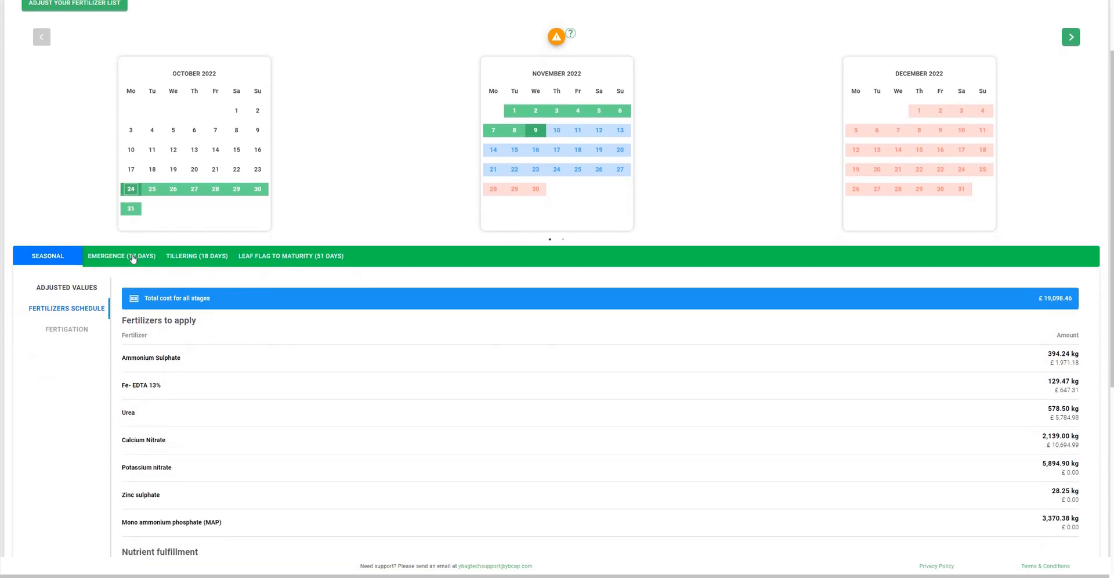
left_click(133, 258)
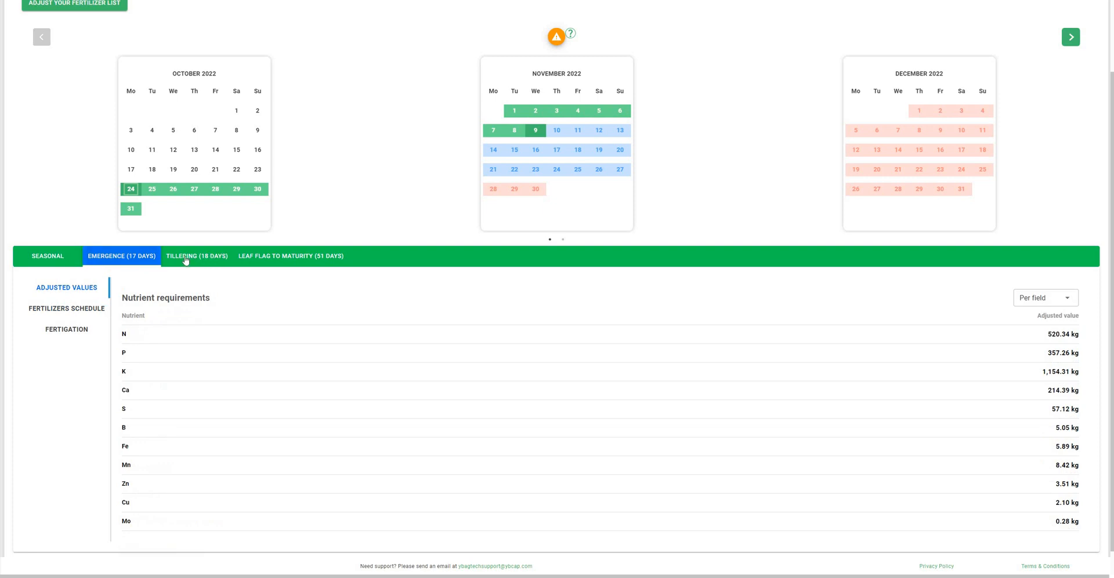
left_click(267, 263)
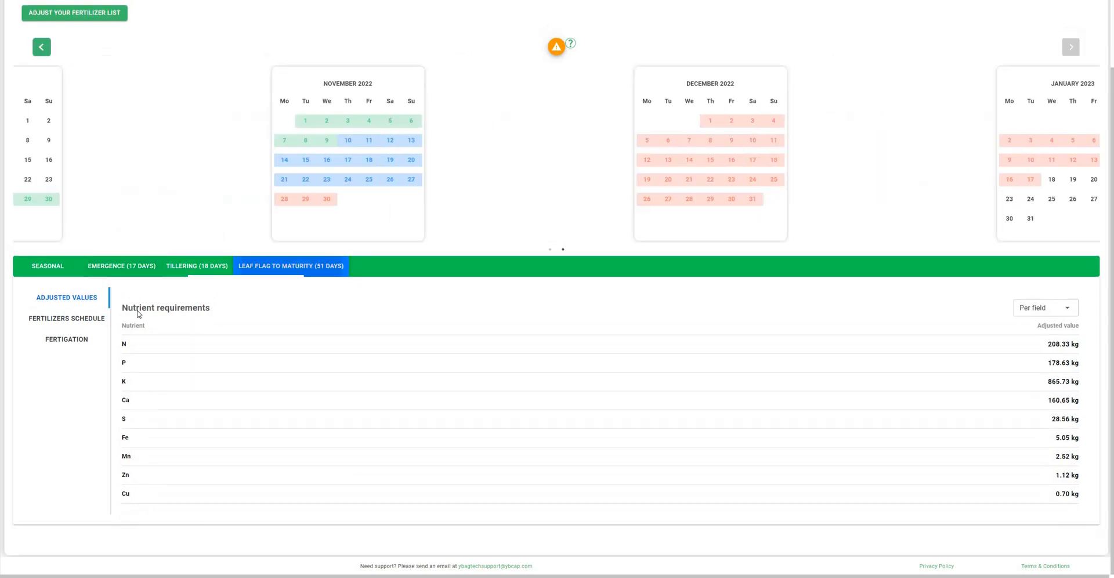
left_click(90, 265)
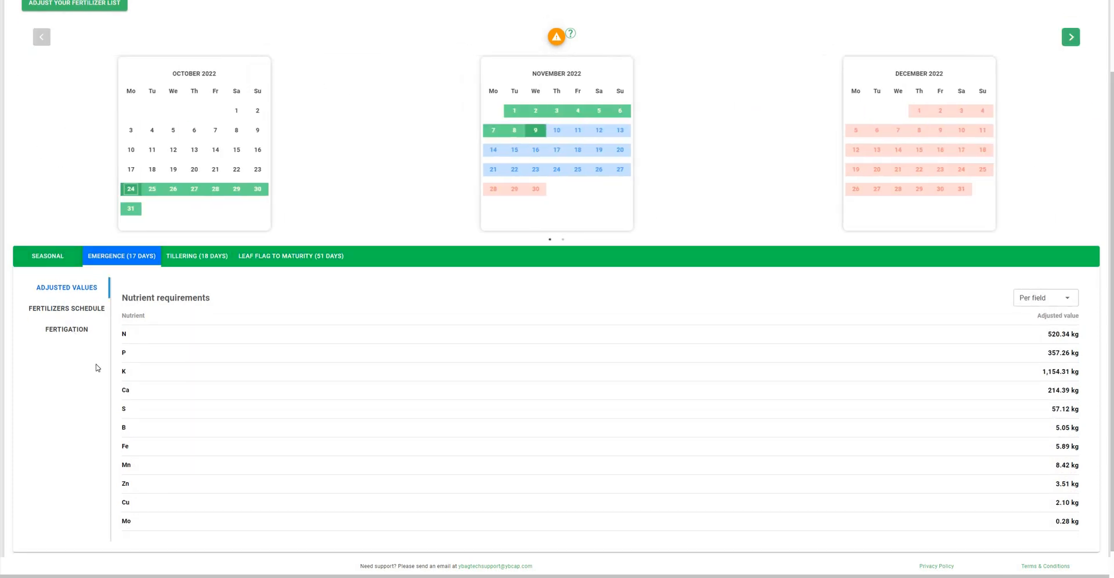
- Set the Emergence fertigation water temperature to 15 °C and calculate the fertigation plan
left_click(69, 329)
key("Tab")
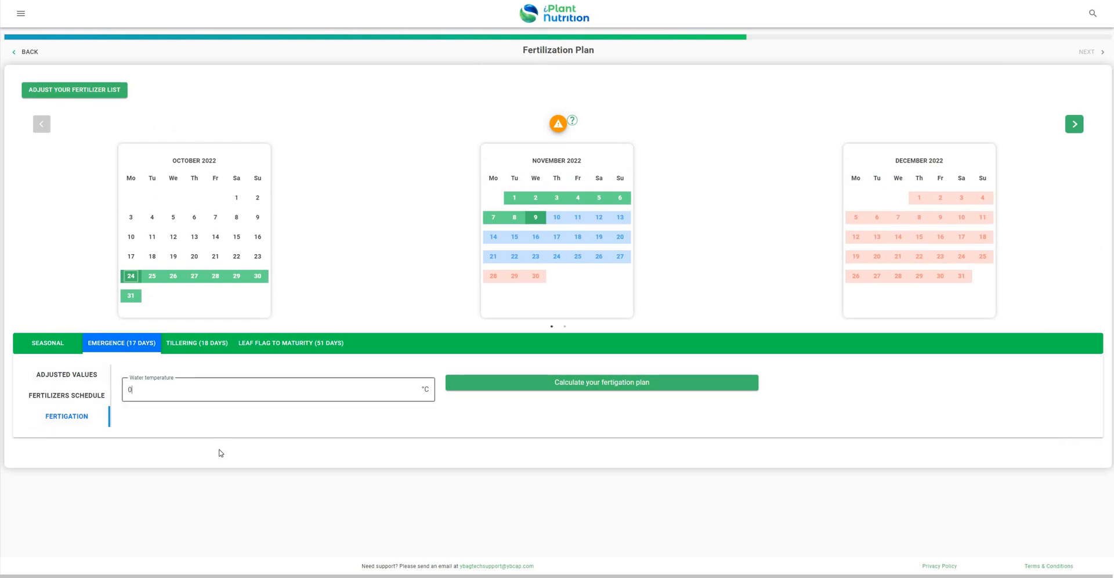
type("15")
left_click(574, 386)
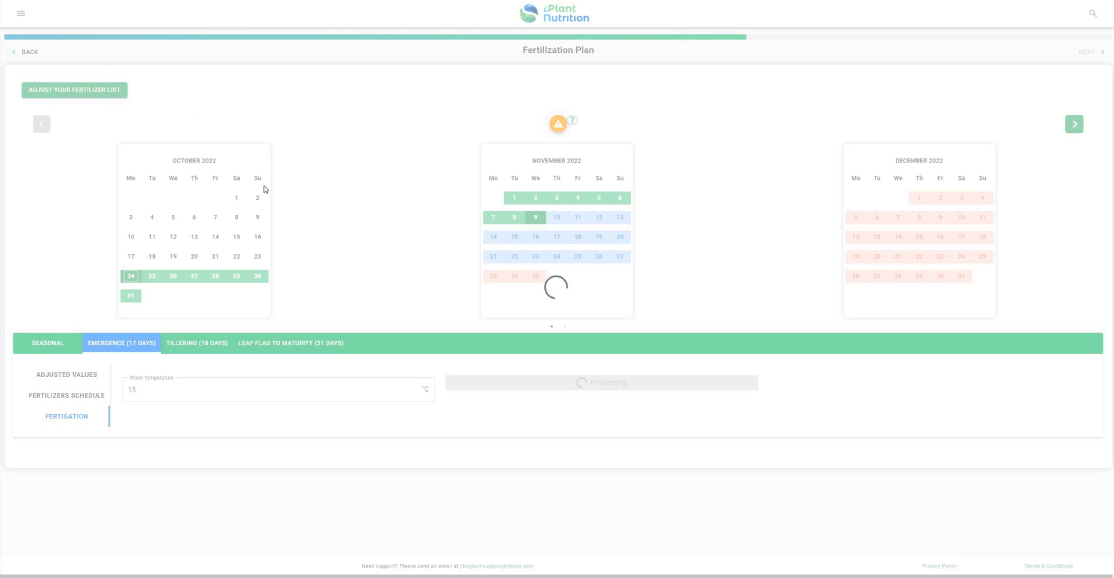
scroll(595, 219, "down", 5)
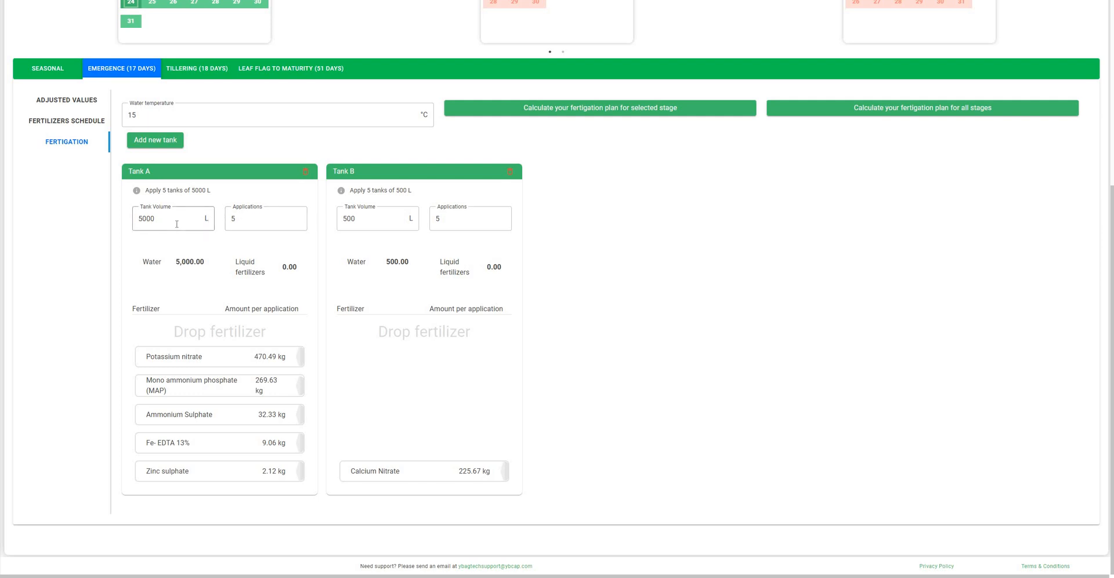
- Set Tank A to 2000 L with 7 applications and move MAP into Tank B
double_click(147, 219)
type("2")
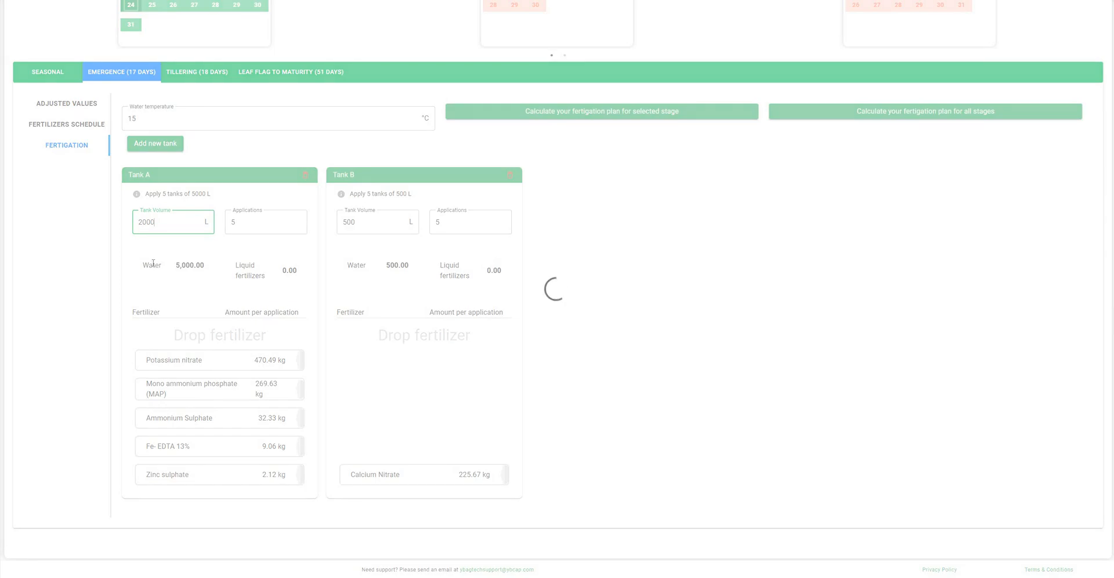
left_click(241, 223)
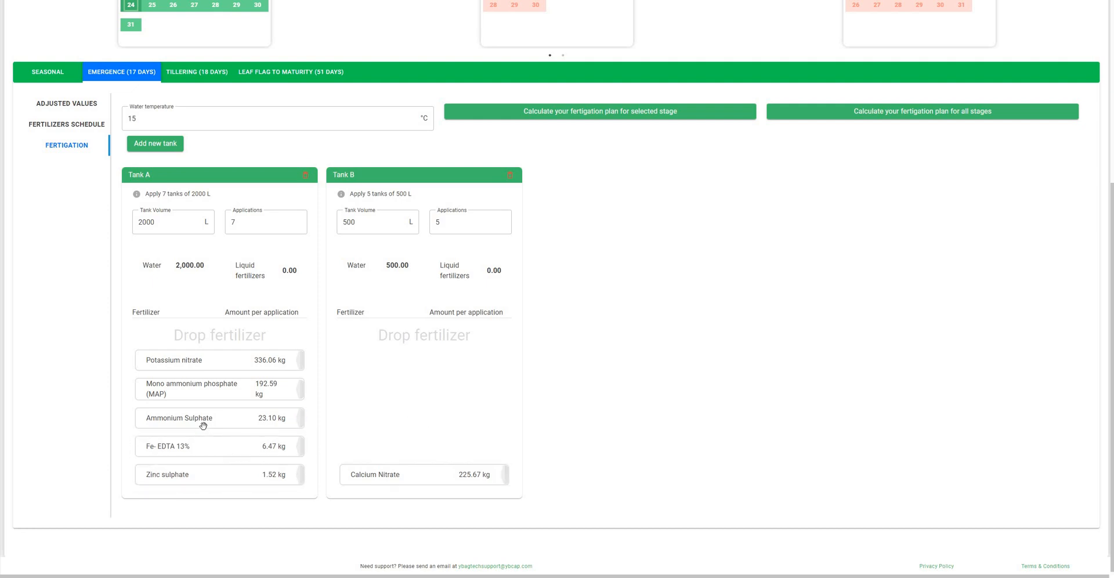
left_click_drag(203, 418, 579, 366)
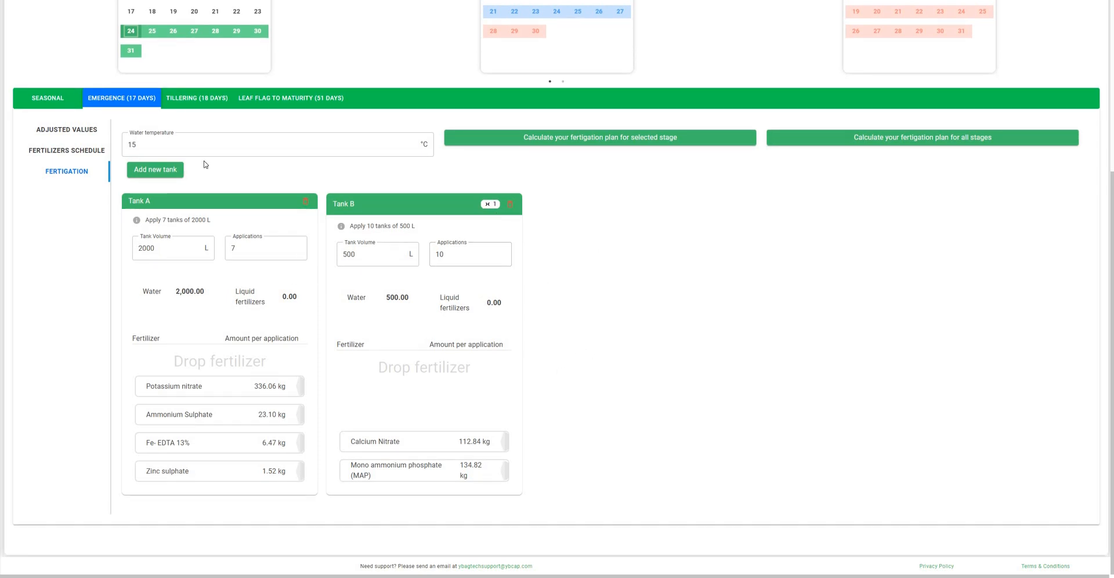
- Return to My Field's map
left_click(166, 172)
scroll(755, 360, "up", 2)
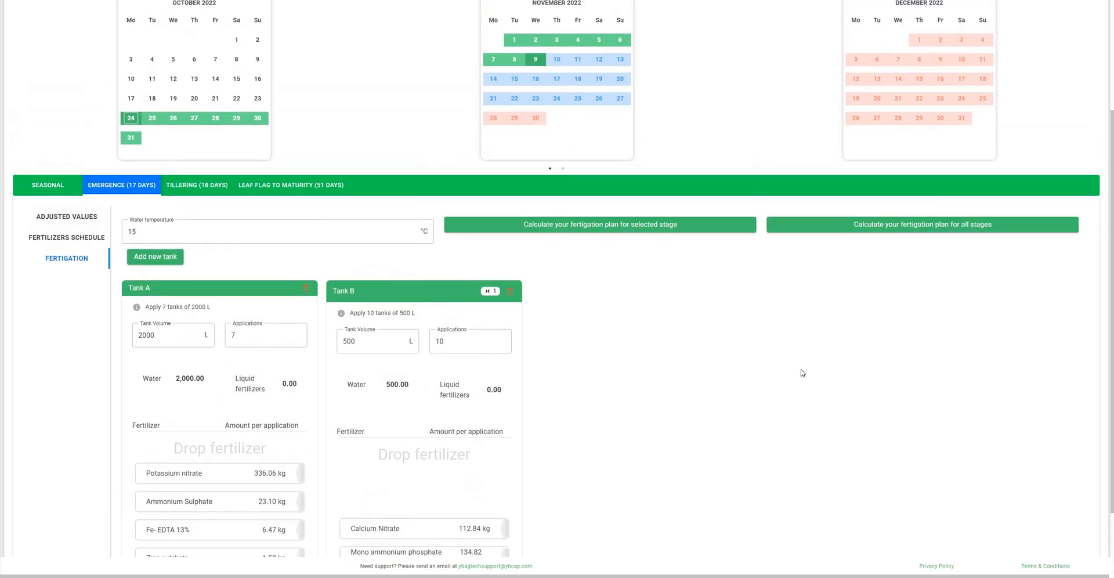
scroll(801, 373, "up", 3)
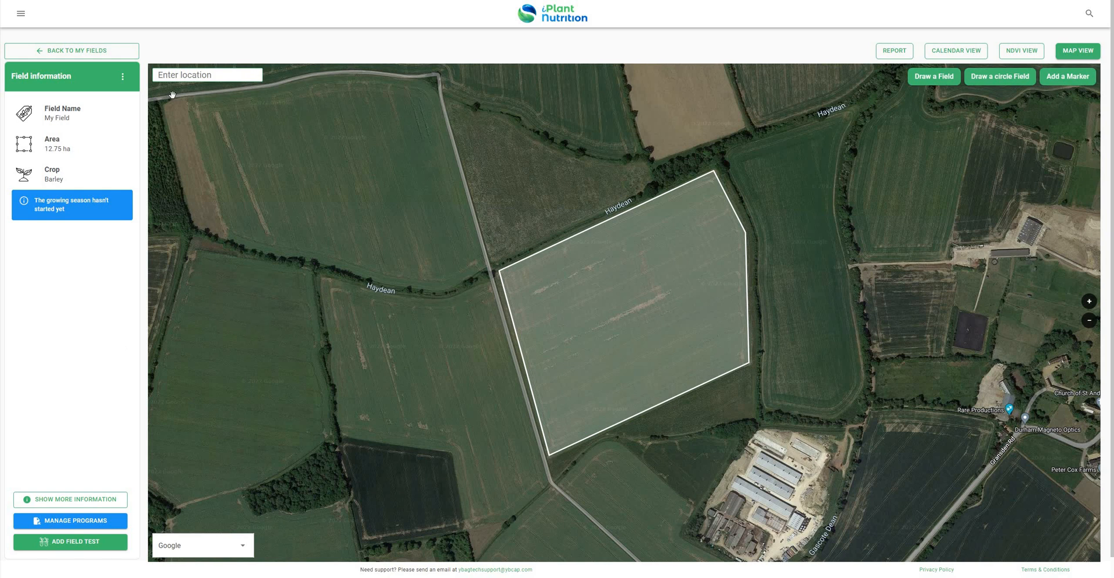
- Open and review My Field's Fertilization Report (Spring Barley, £19,098.46), then switch to Calendar View
left_click(69, 501)
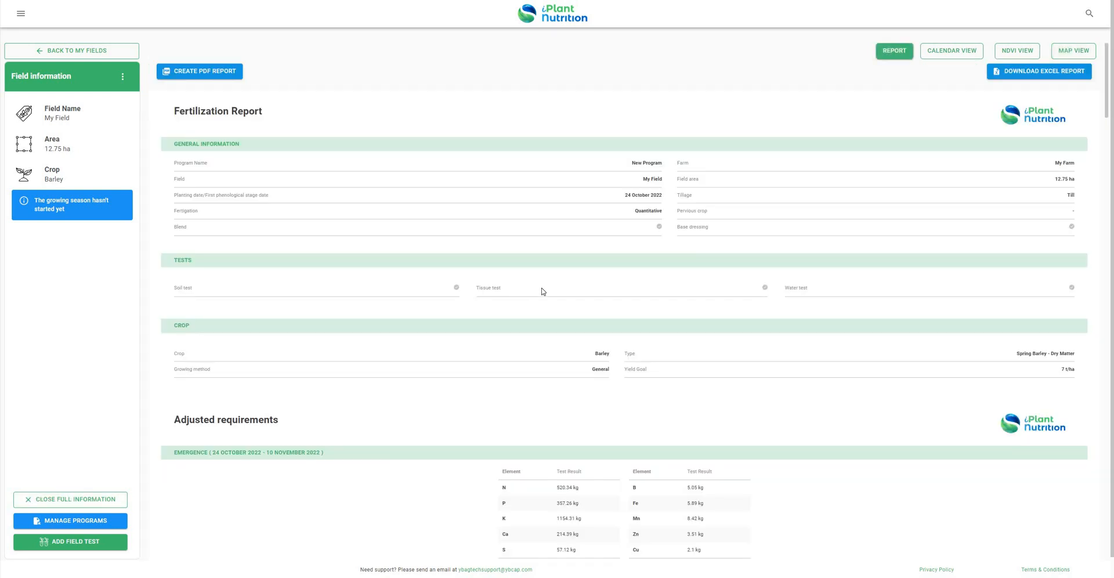
scroll(503, 208, "down", 15)
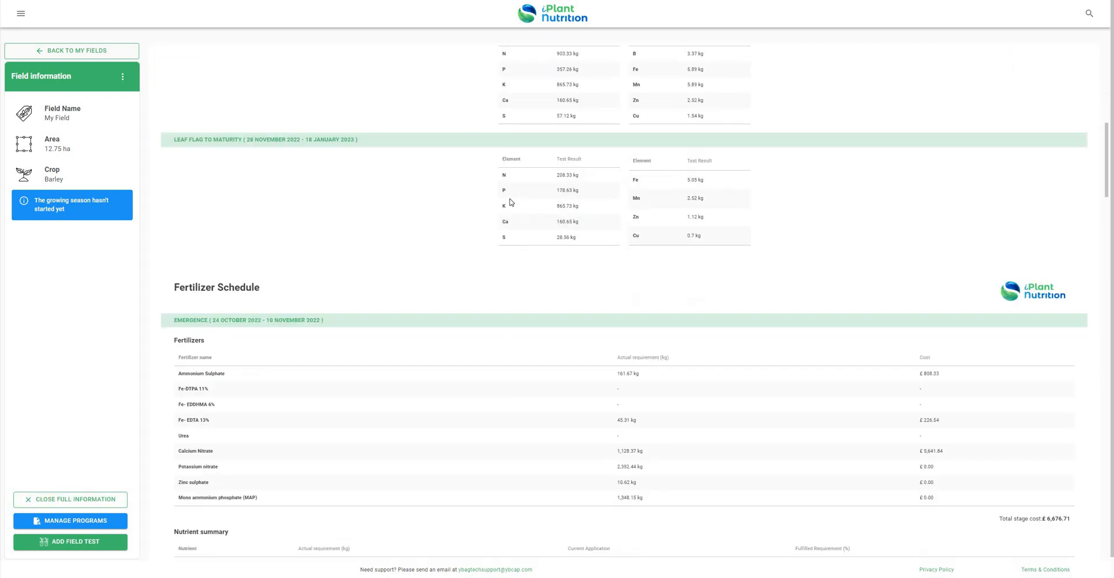
scroll(511, 202, "down", 20)
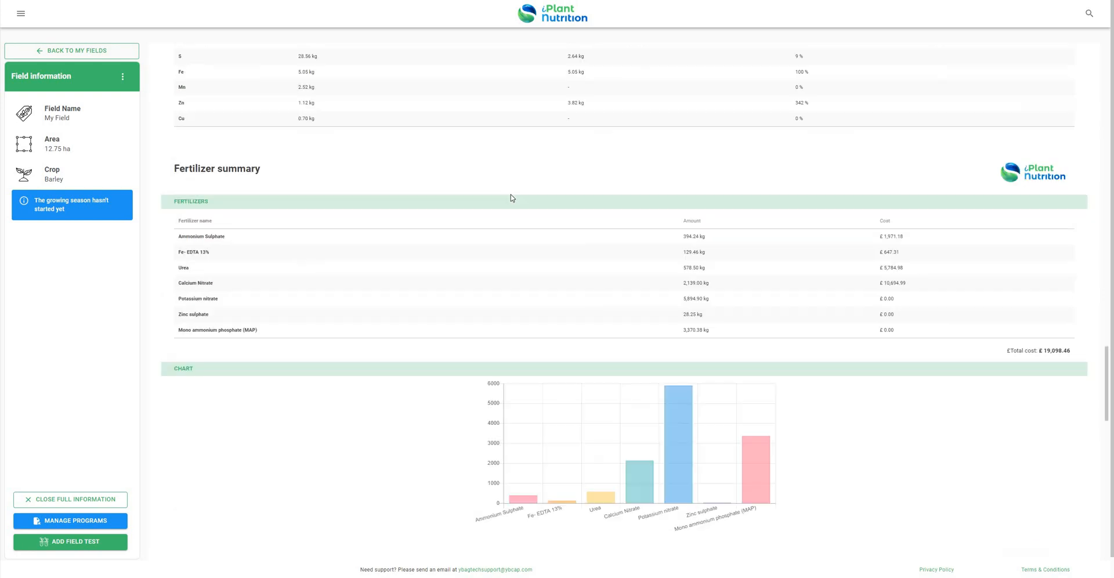
scroll(522, 184, "up", 20)
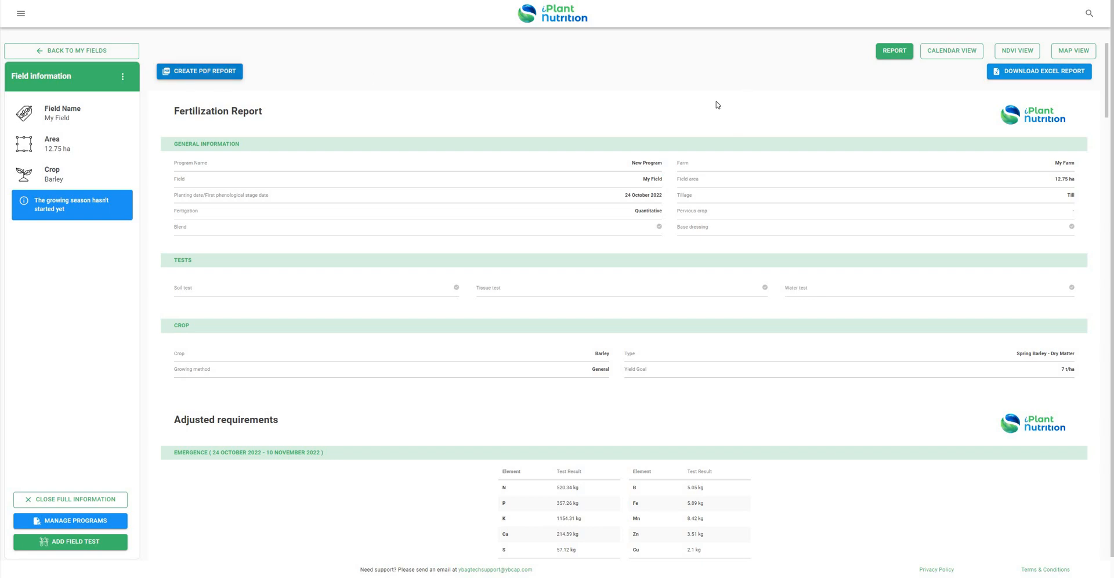
left_click(953, 52)
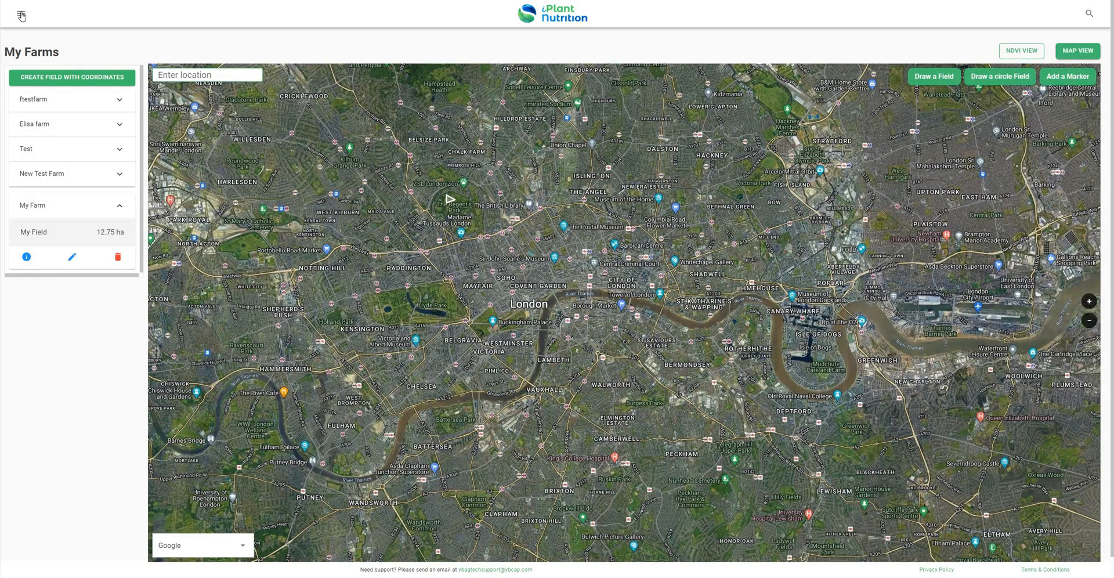
- View the A&L Great Lakes lab under Labs, then go to the Fertilizers catalogue
left_click(21, 14)
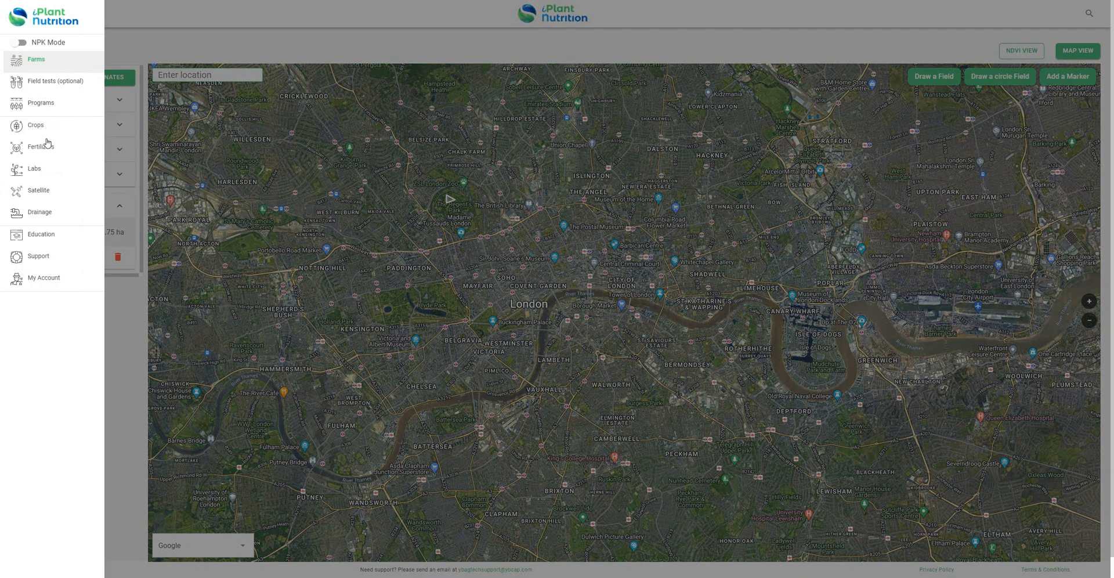
left_click(35, 168)
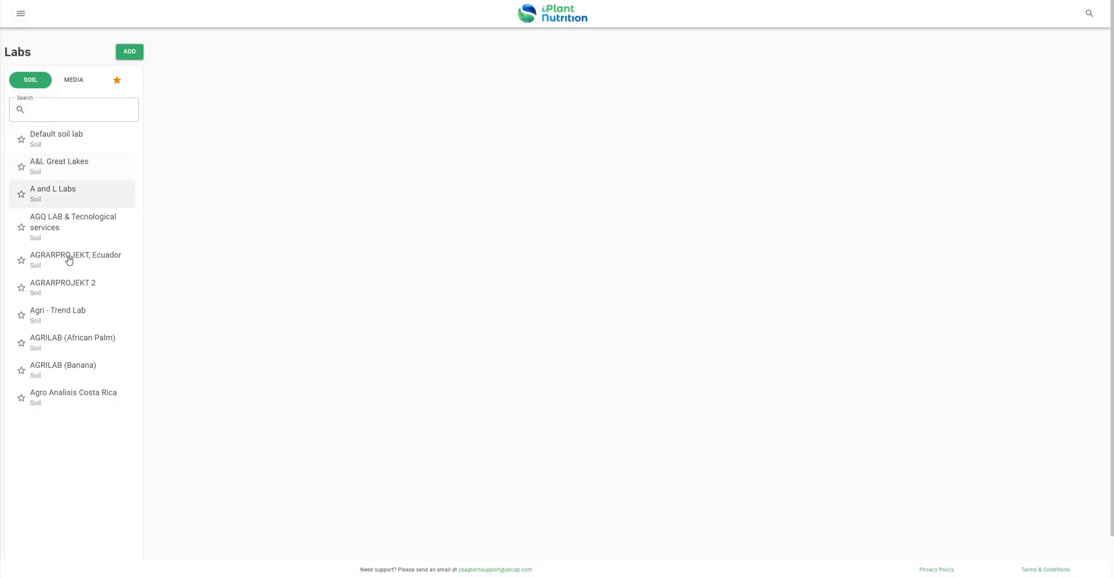
left_click(87, 169)
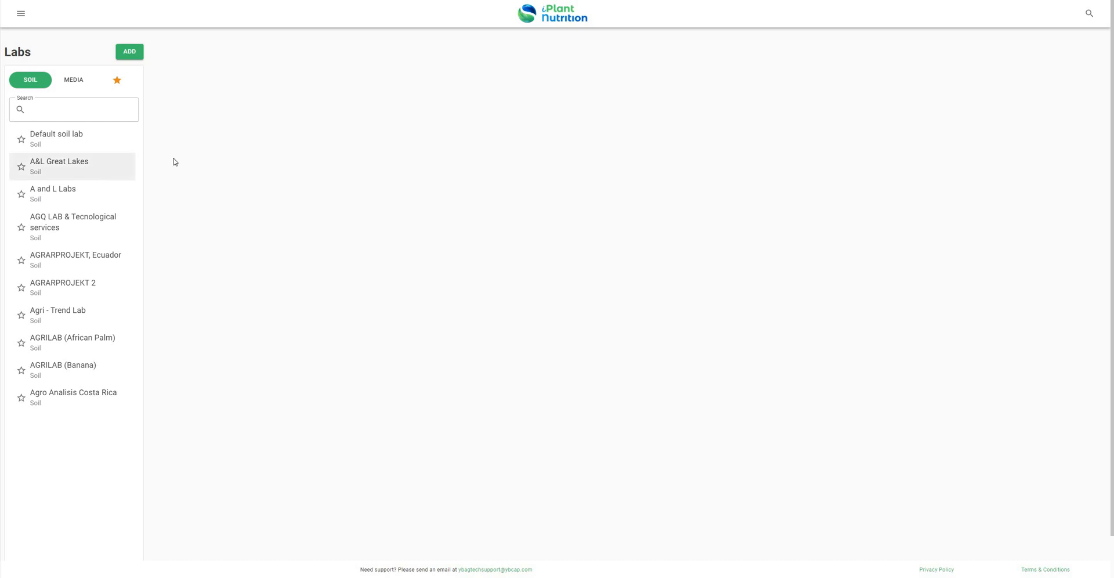
left_click(21, 13)
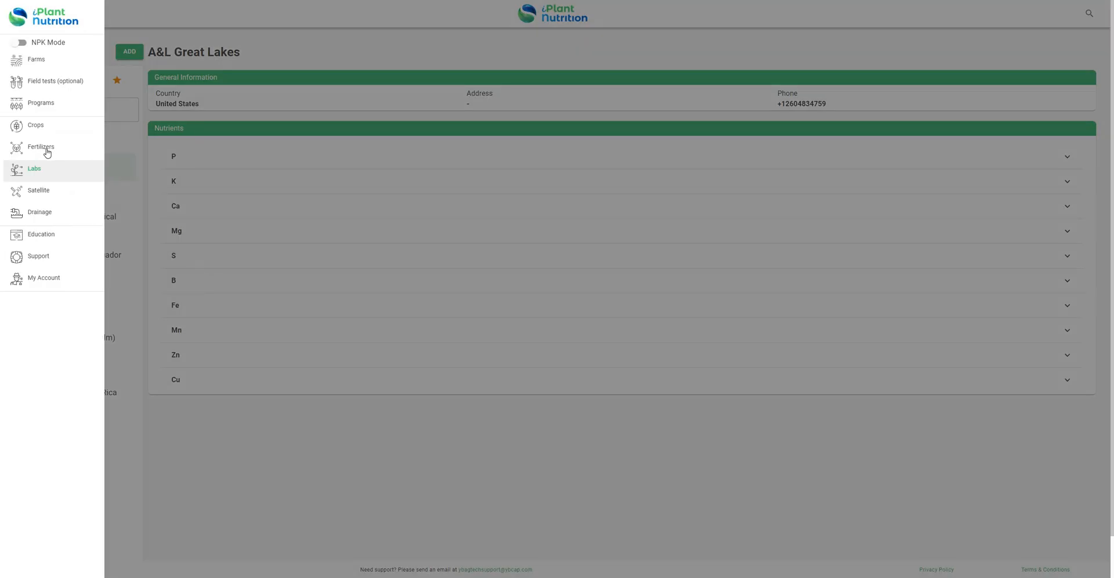
left_click(93, 149)
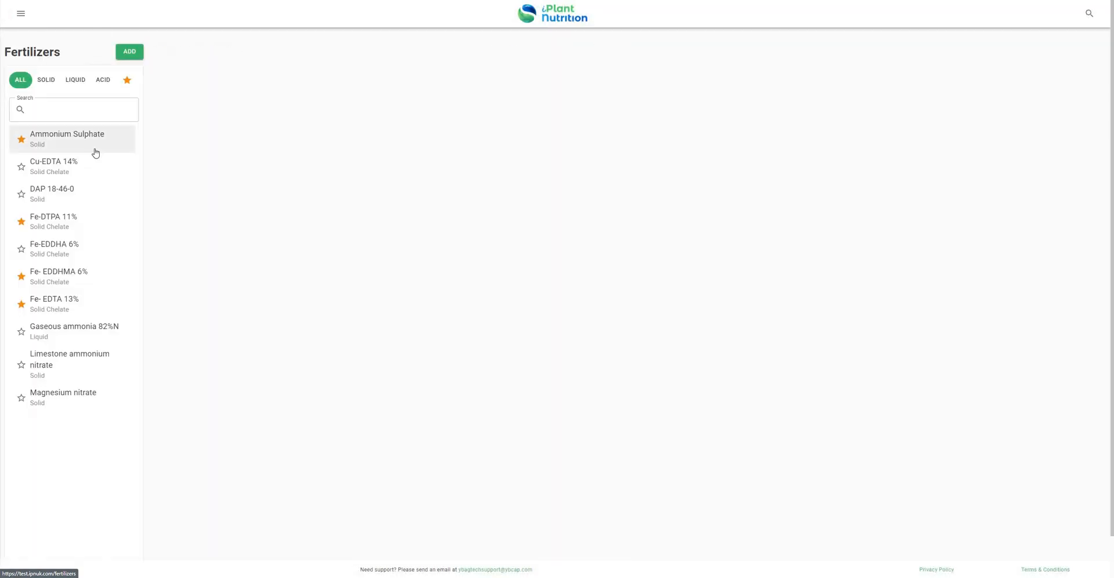
left_click(130, 52)
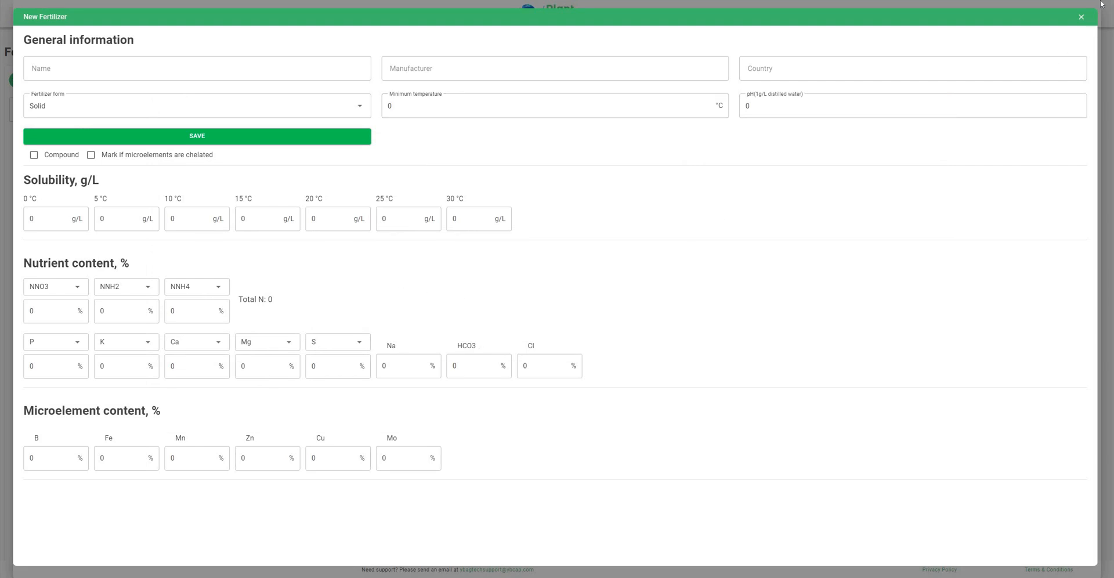
left_click(264, 140)
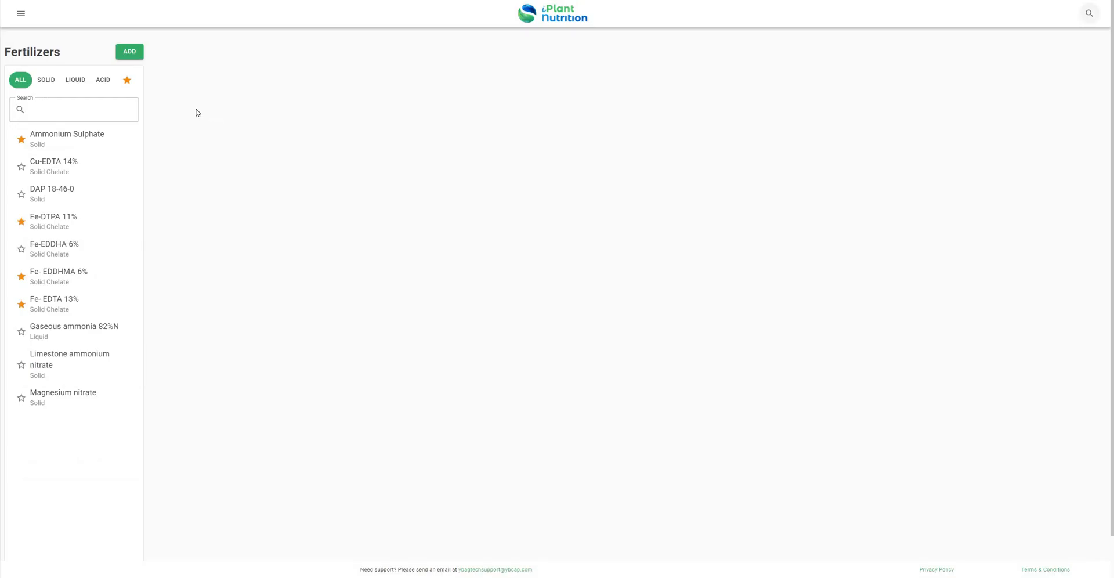